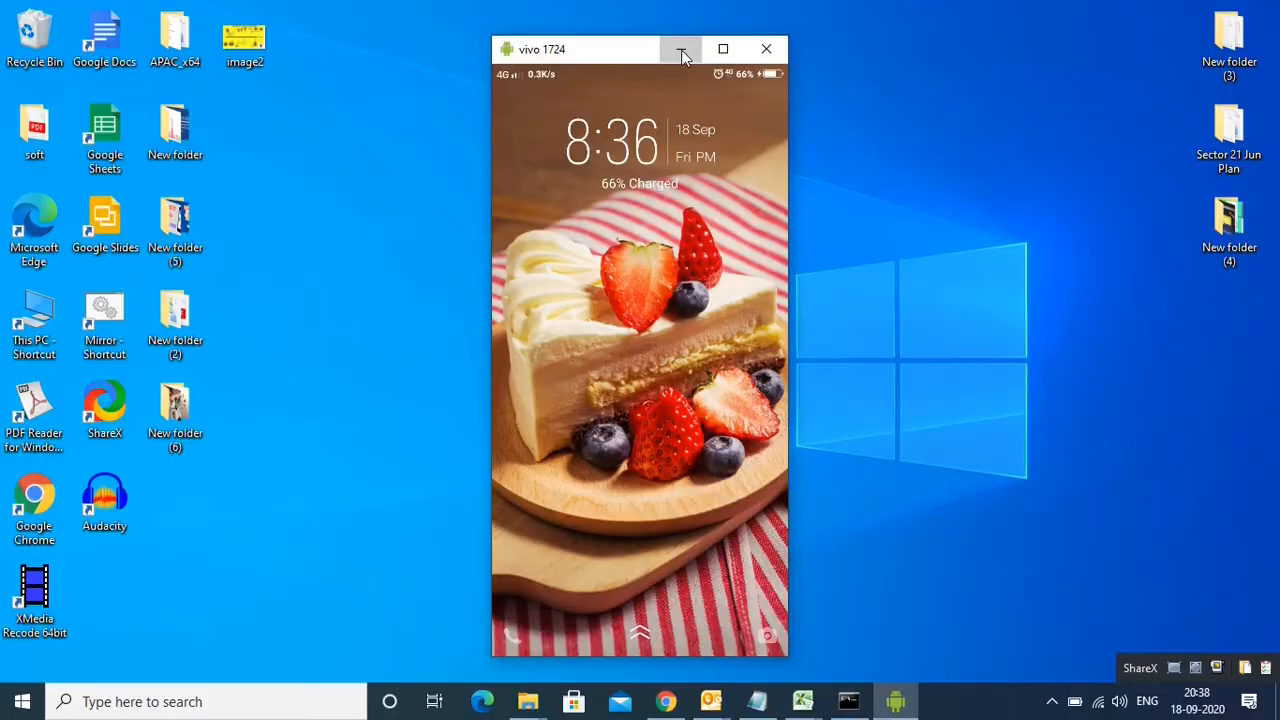
# Step: Bring up Chrome and go to the Google homepage
pyautogui.click(680, 50)
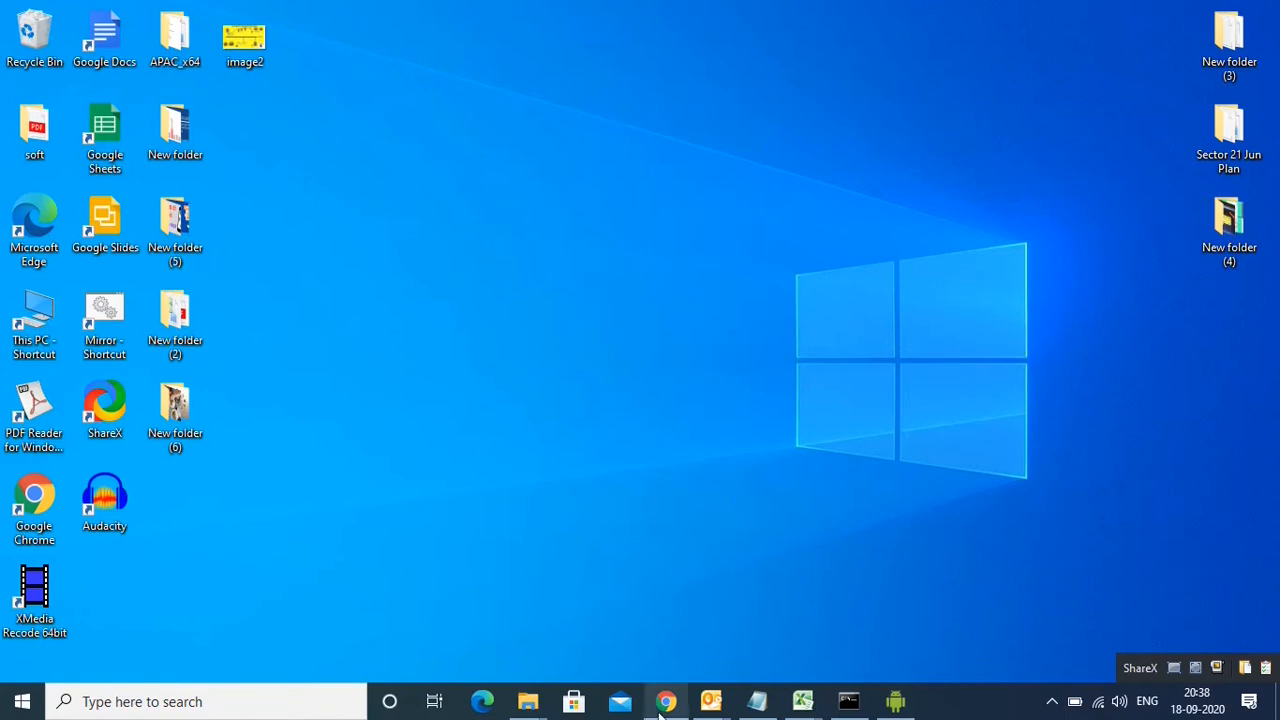
pyautogui.moveTo(662, 705)
pyautogui.click(671, 637)
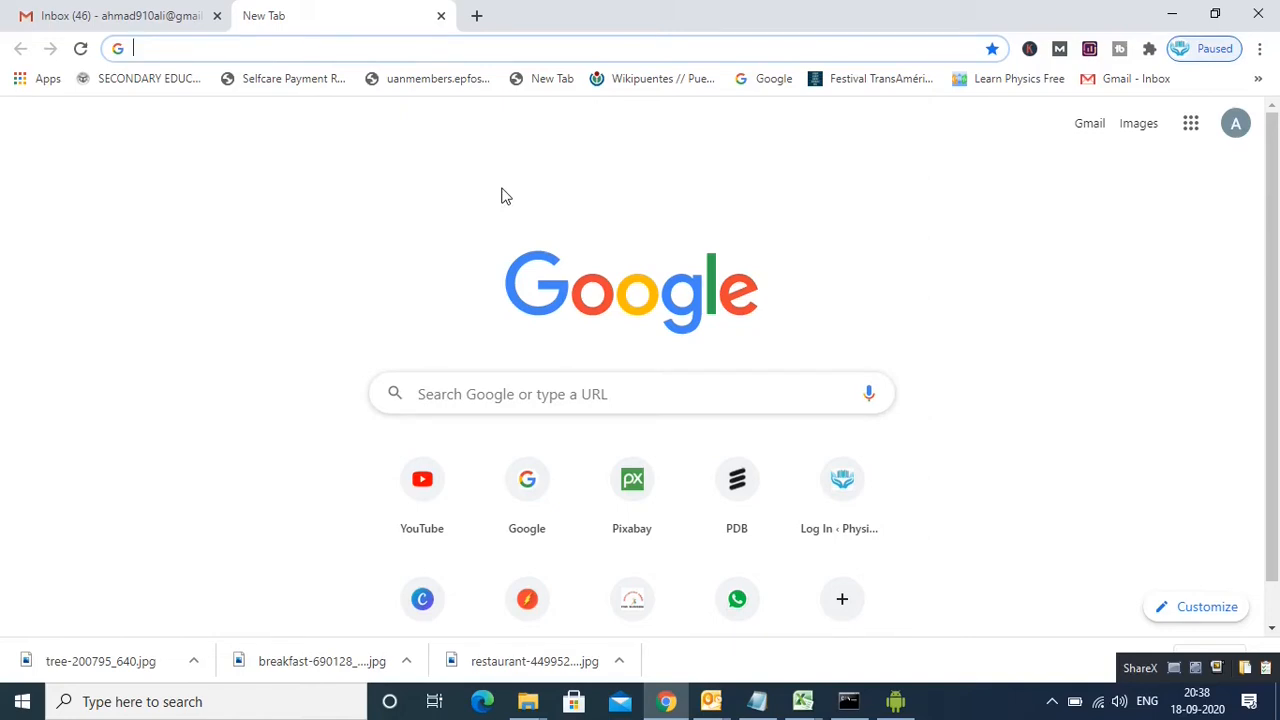
pyautogui.write('goo')
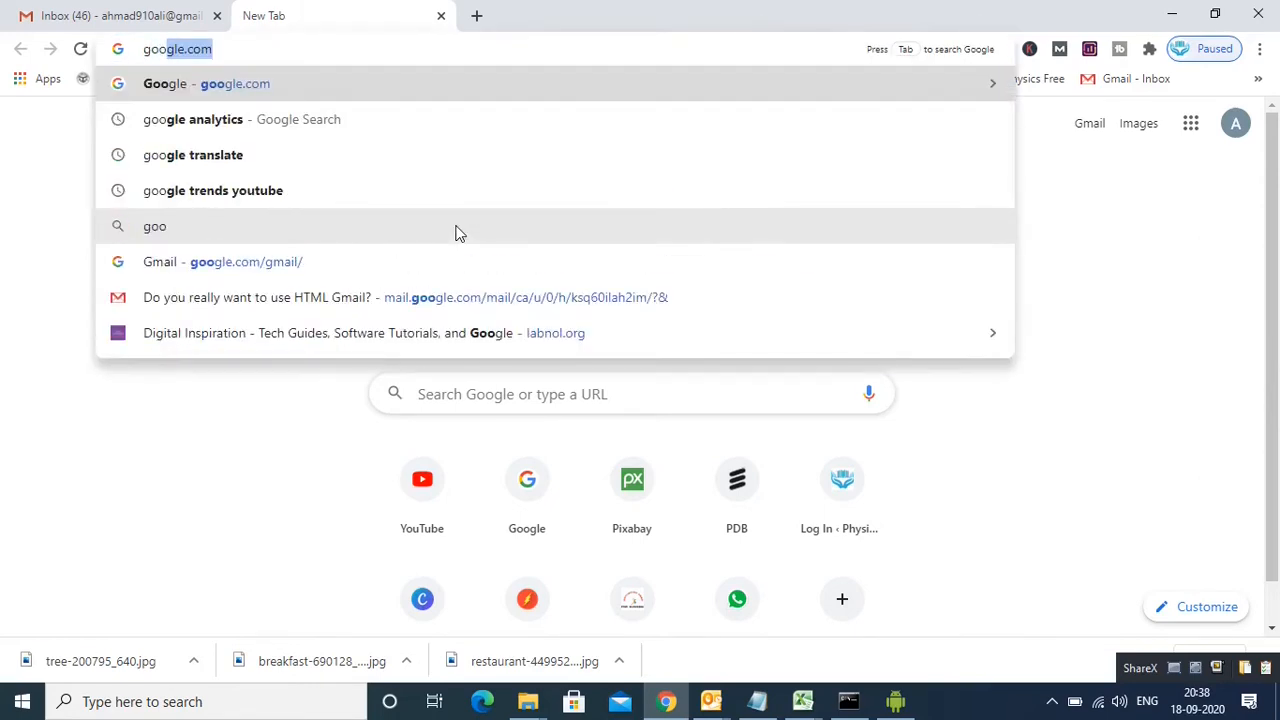
pyautogui.click(277, 96)
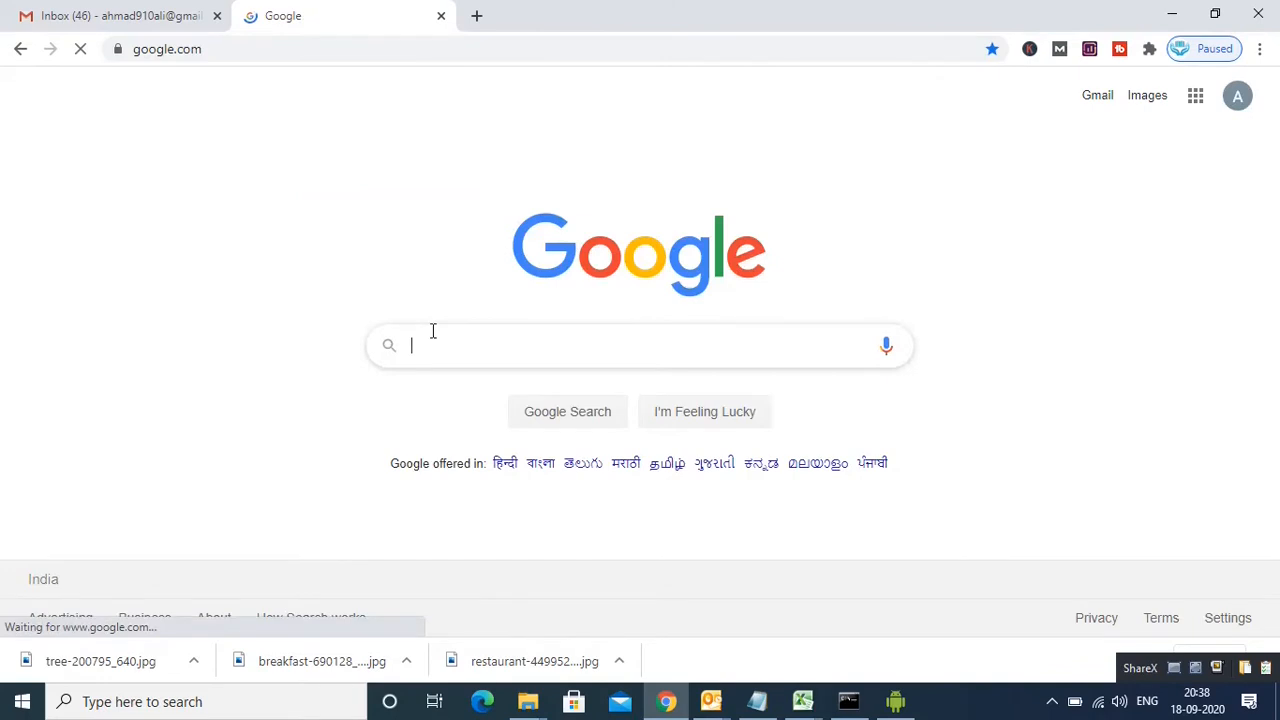
# Step: Search Google for 'google my business'
pyautogui.click(434, 343)
pyautogui.write('m')
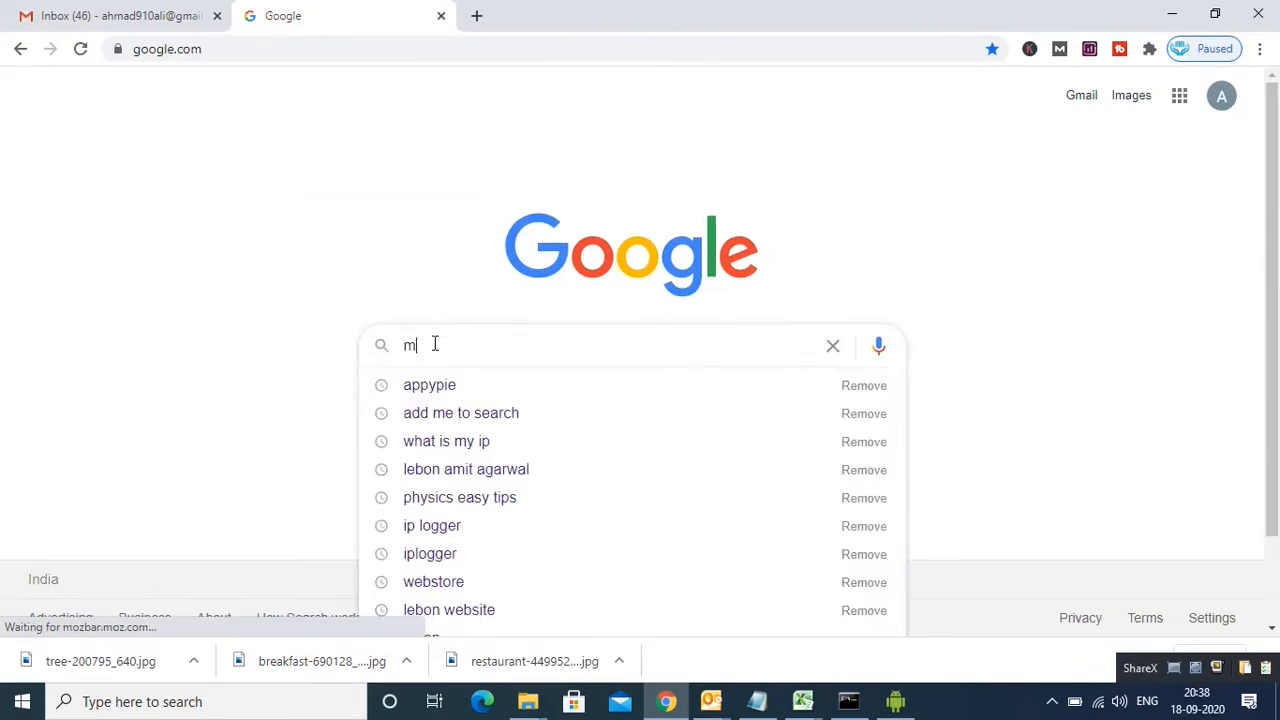
pyautogui.write('y')
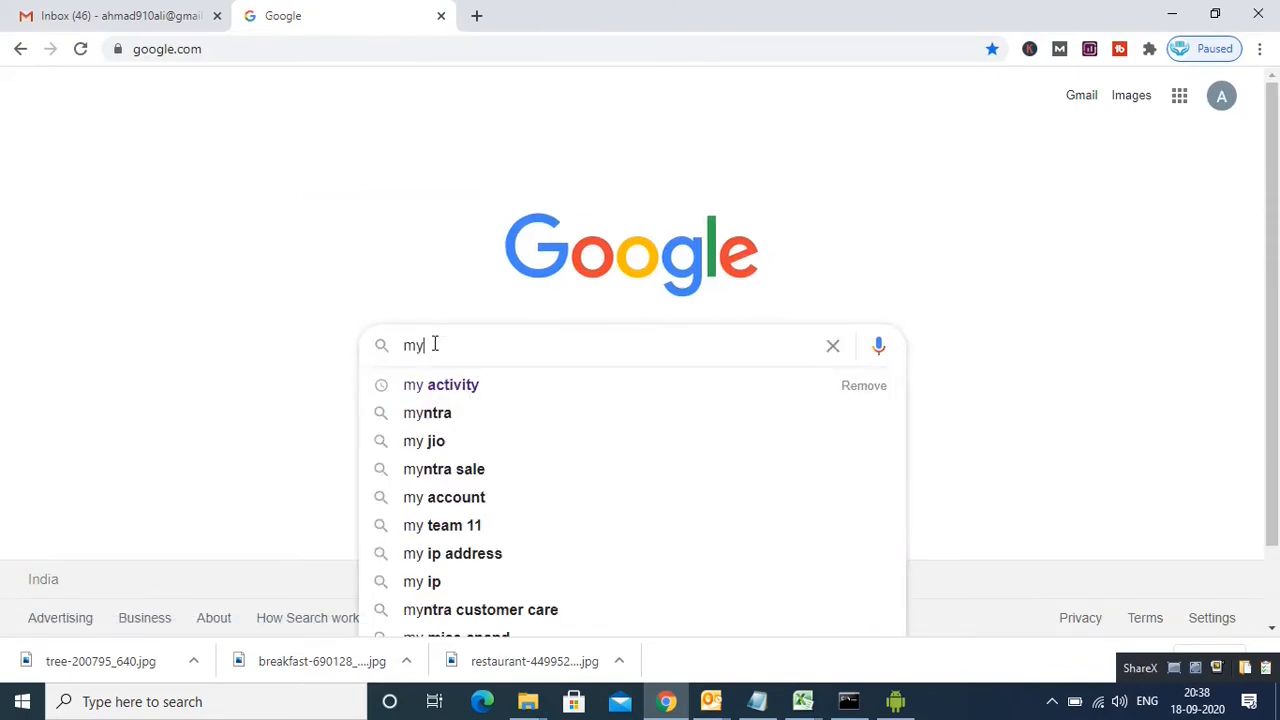
pyautogui.press('BackSpace')
pyautogui.press('BackSpace')
pyautogui.write('g')
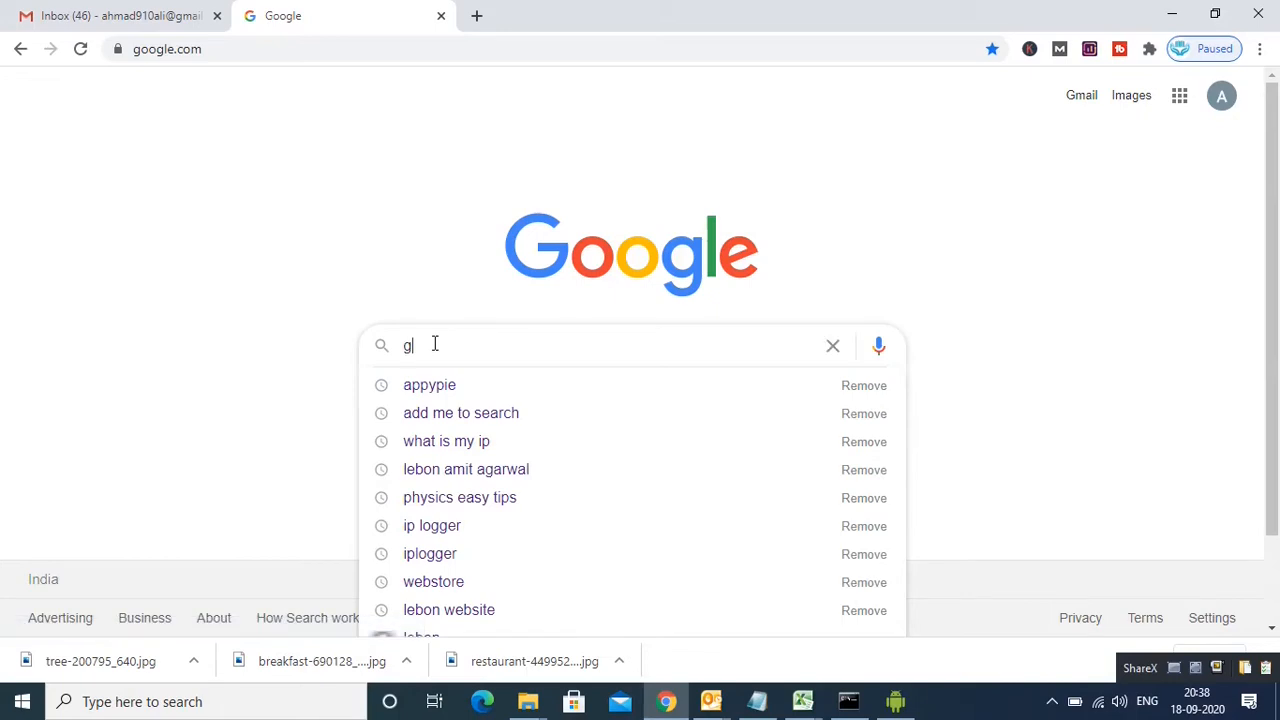
pyautogui.write('oo')
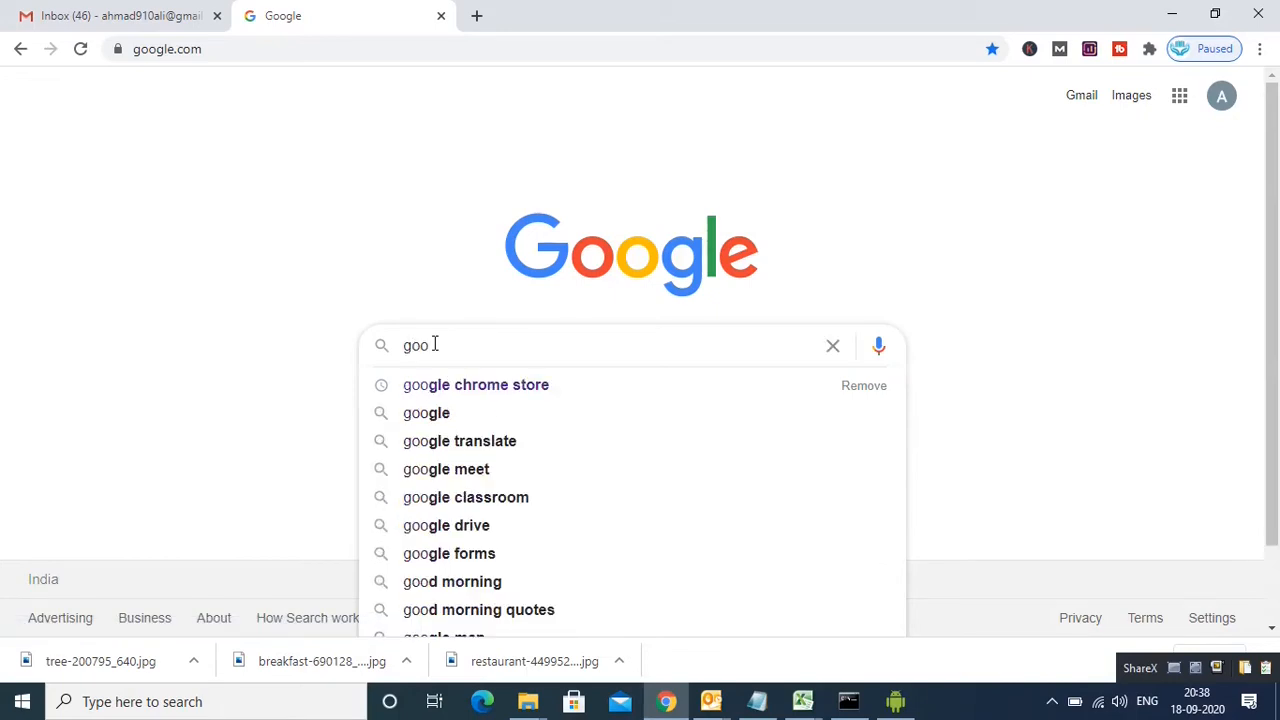
pyautogui.write('gle ')
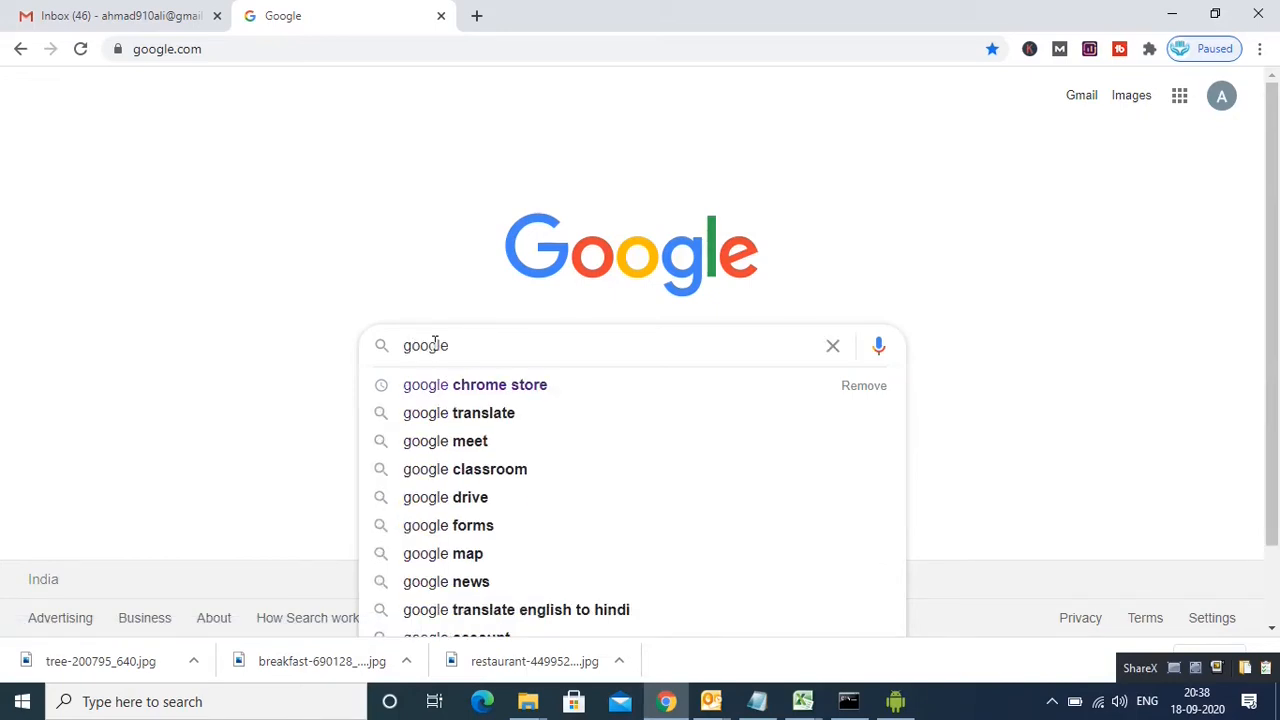
pyautogui.write('my')
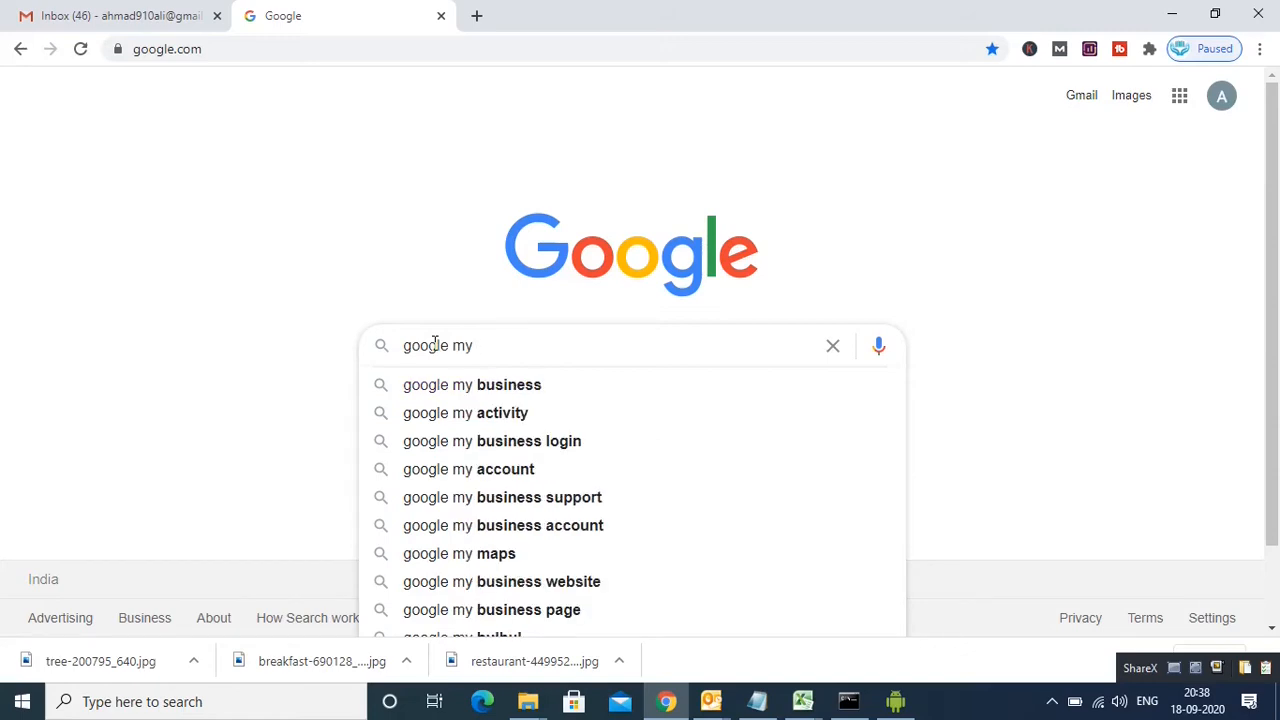
pyautogui.click(522, 393)
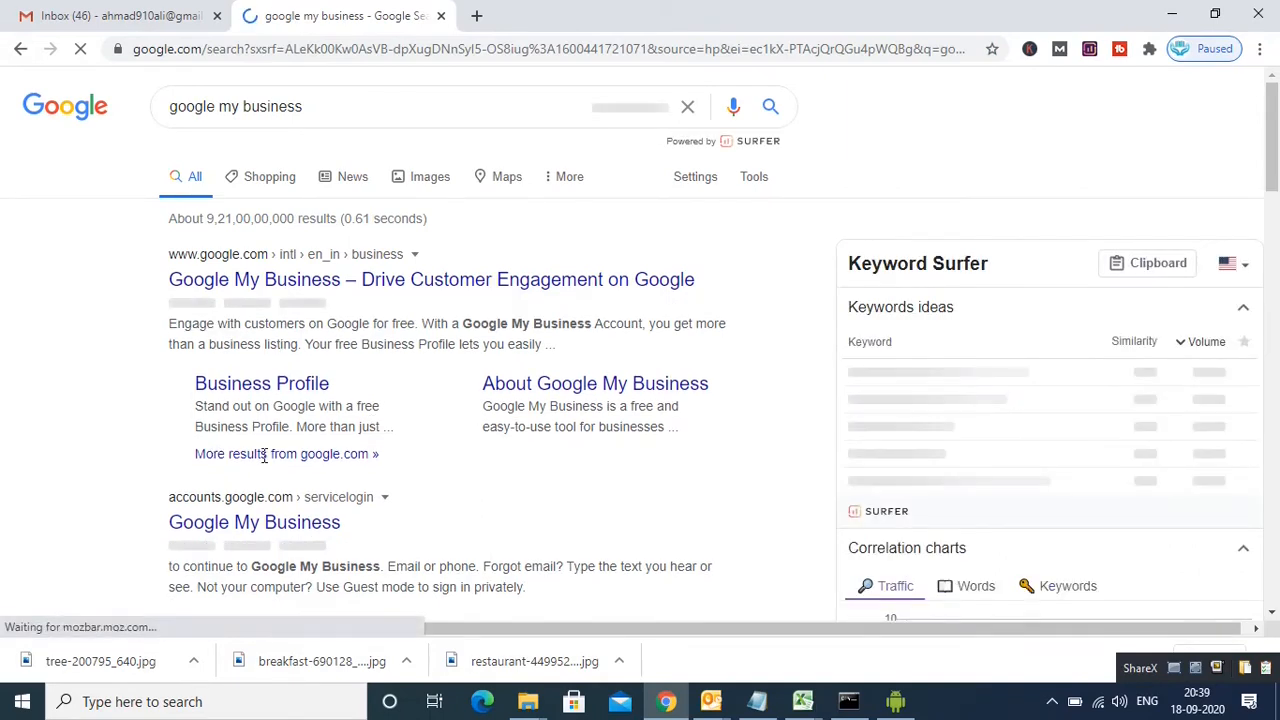
# Step: Open the official Google My Business result and sign in
pyautogui.click(245, 283)
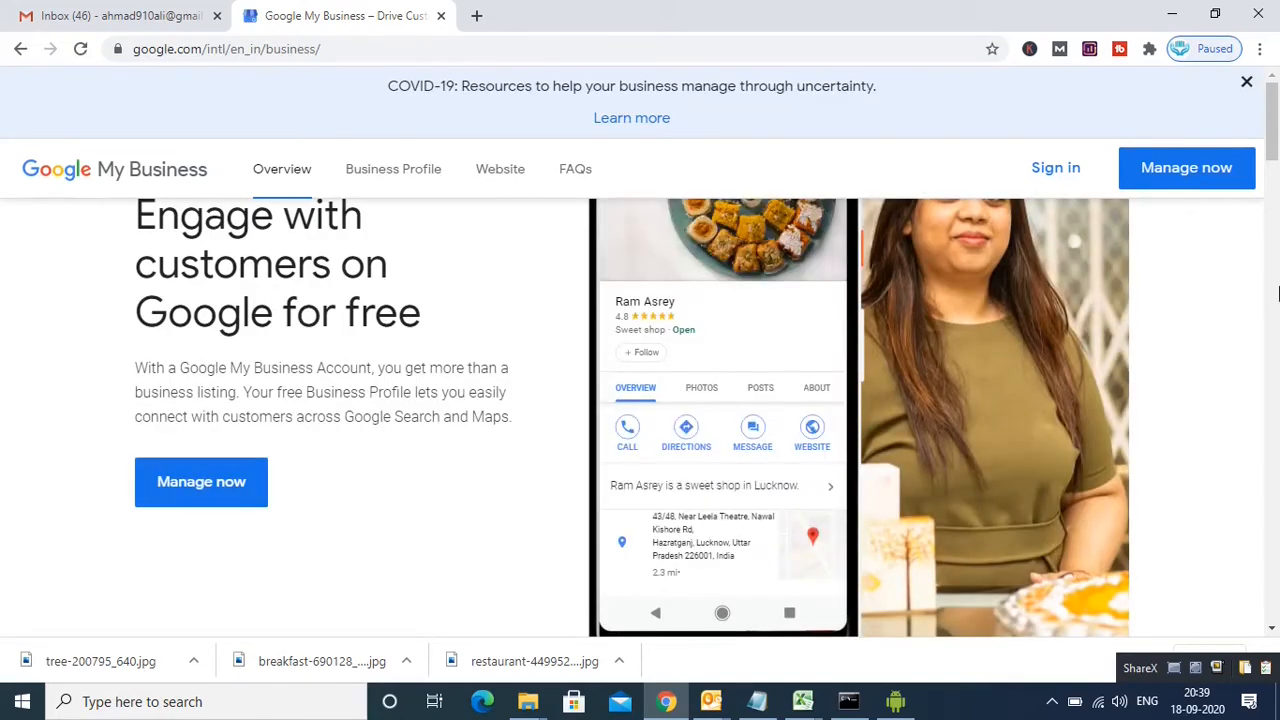
pyautogui.click(1065, 185)
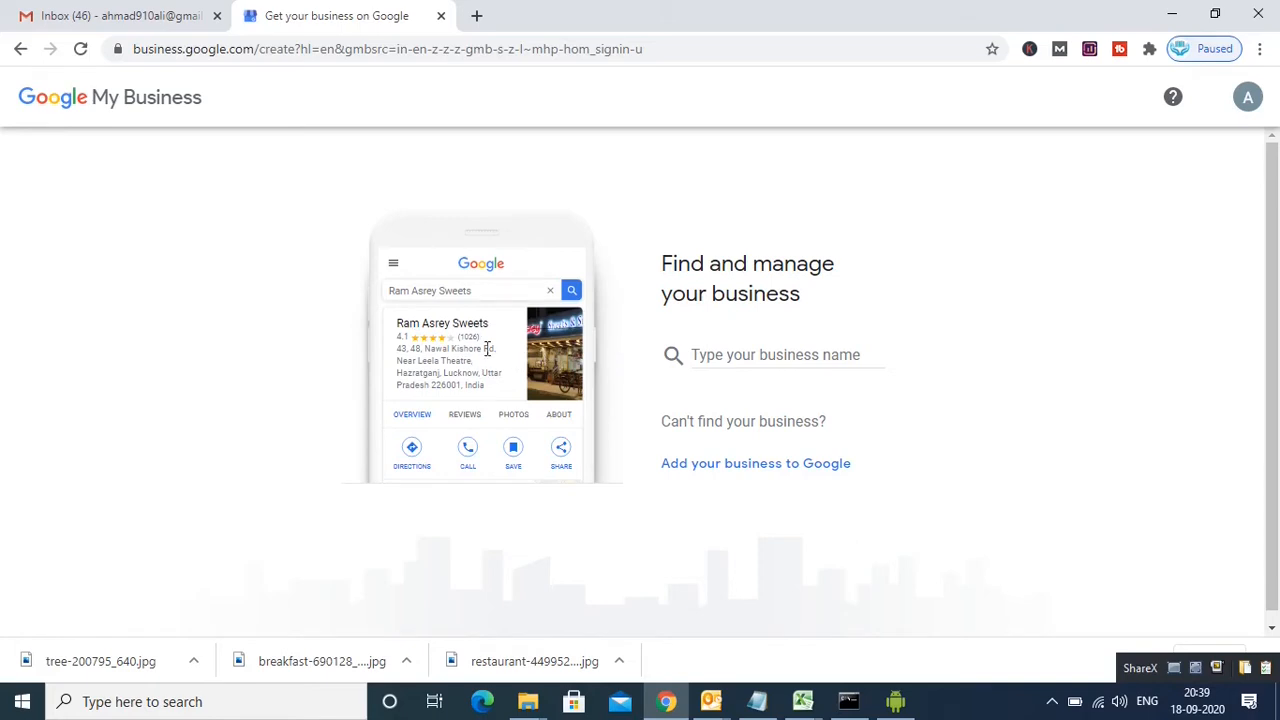
# Step: Create a new business named 'Apnachoice' and continue
pyautogui.click(724, 347)
pyautogui.write('A')
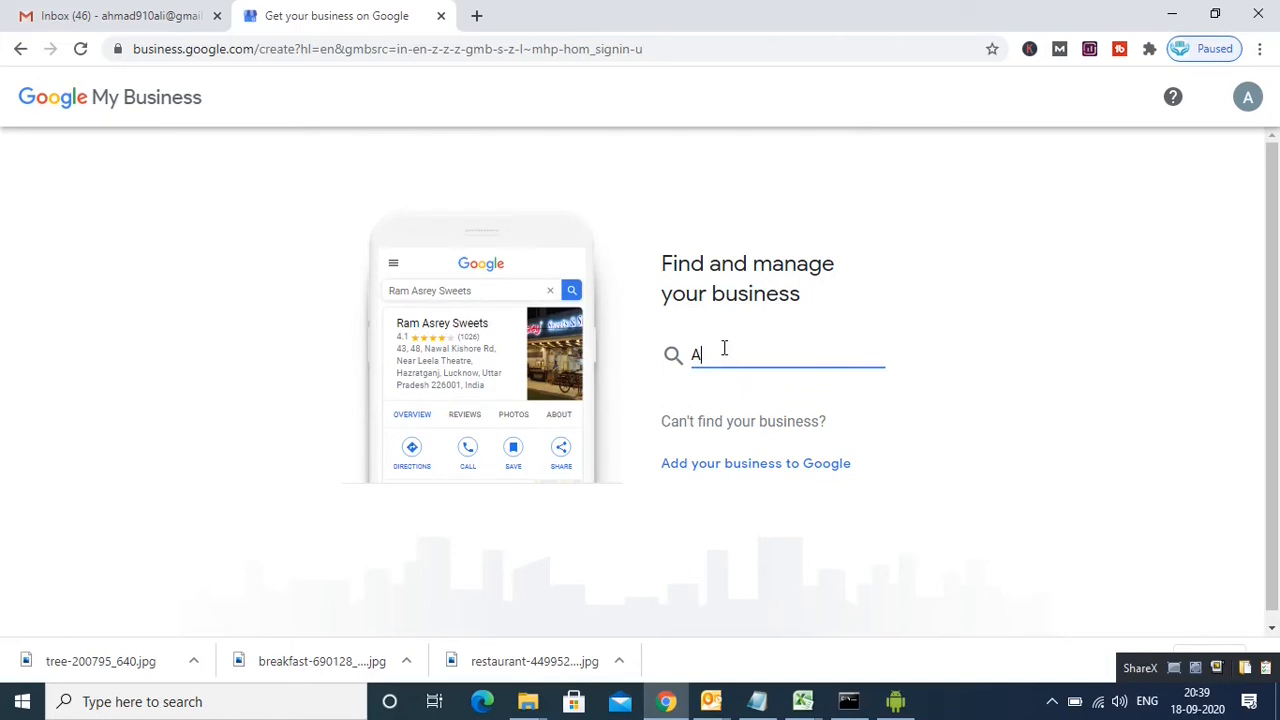
pyautogui.write('c')
pyautogui.press('BackSpace')
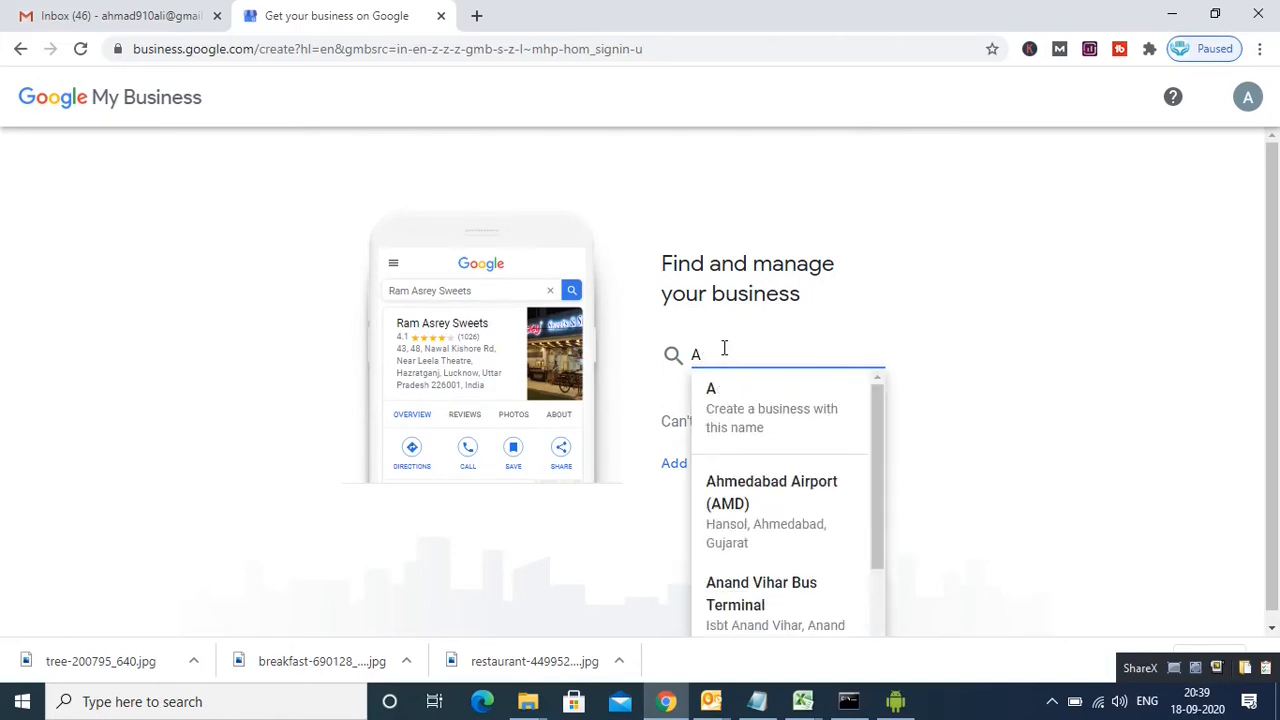
pyautogui.write('pna')
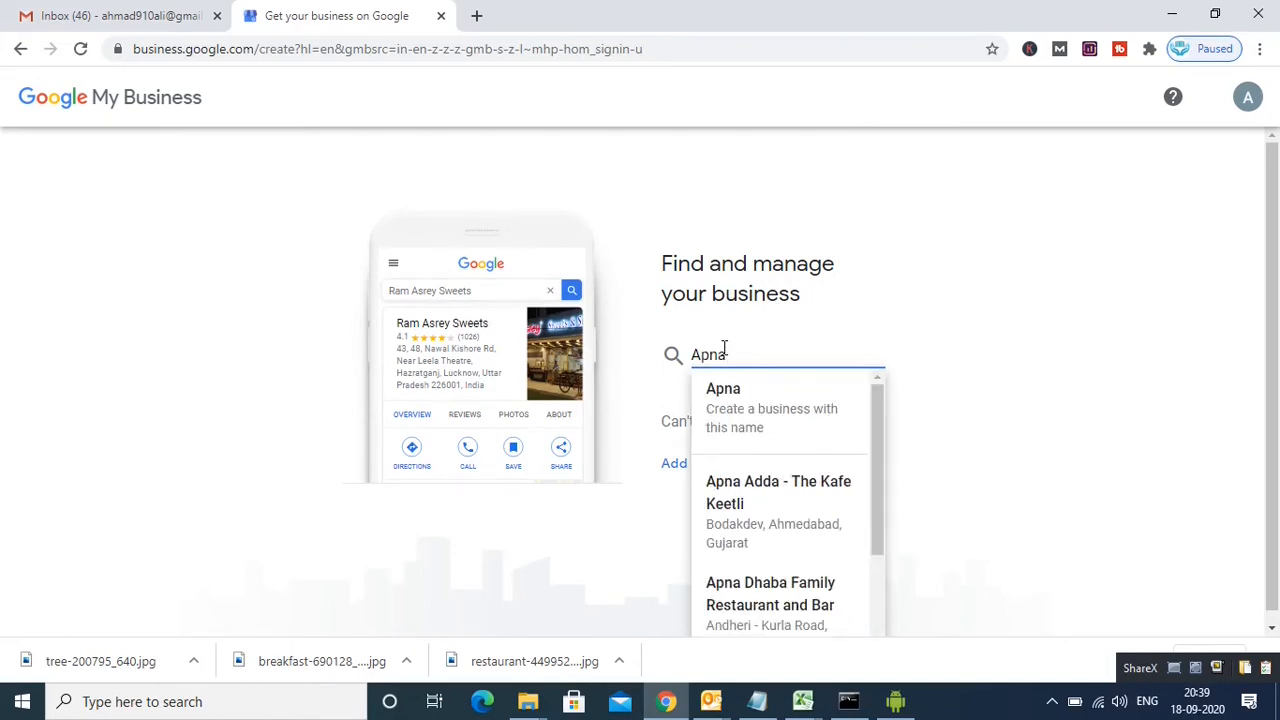
pyautogui.write('ch')
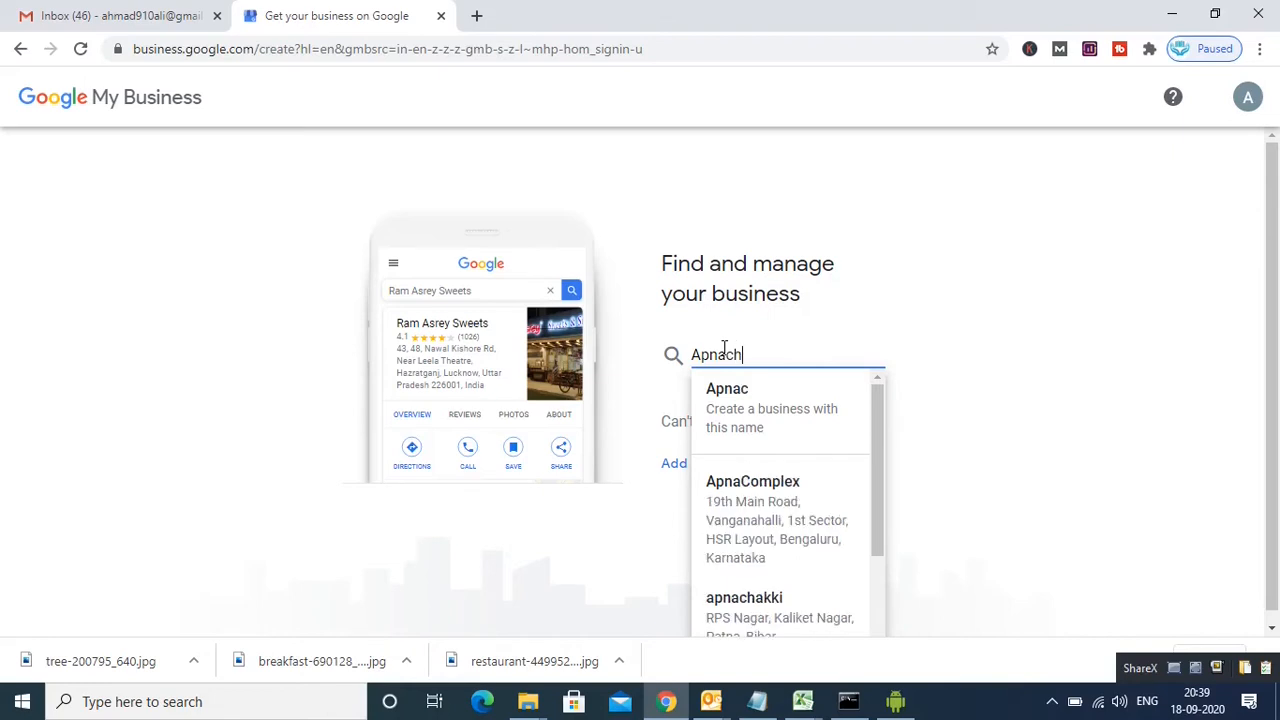
pyautogui.write('oice')
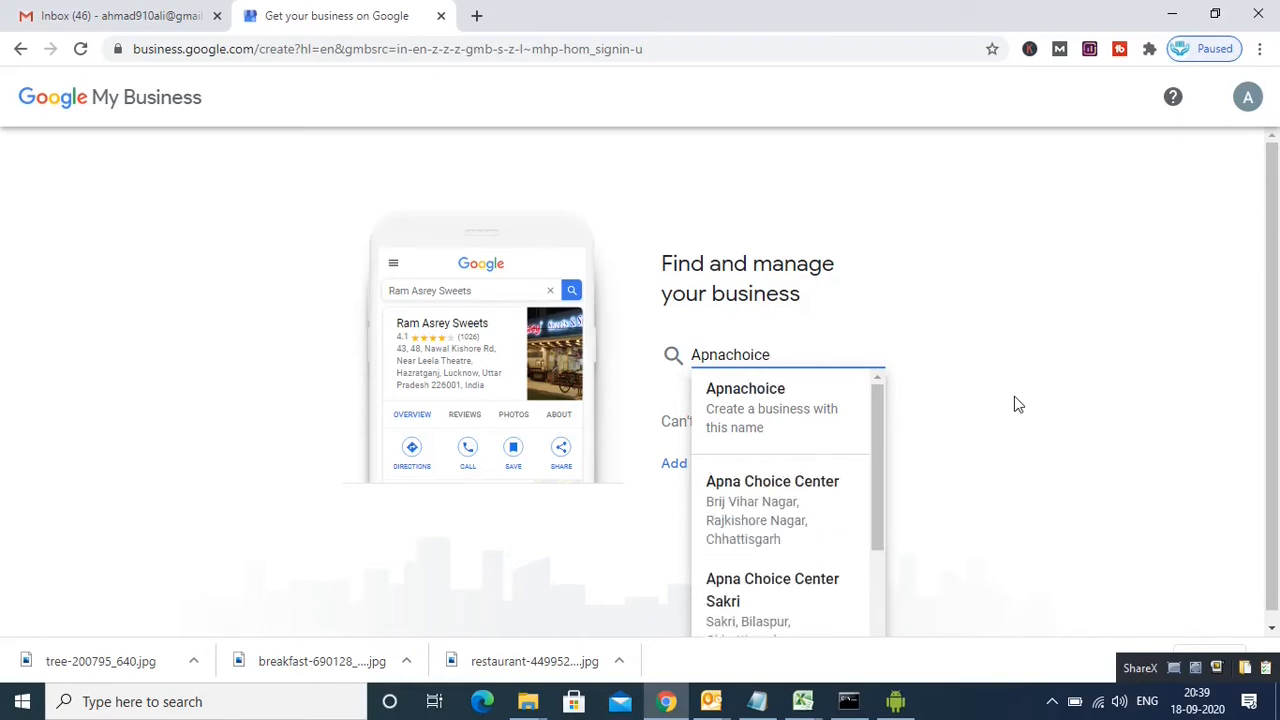
pyautogui.click(760, 405)
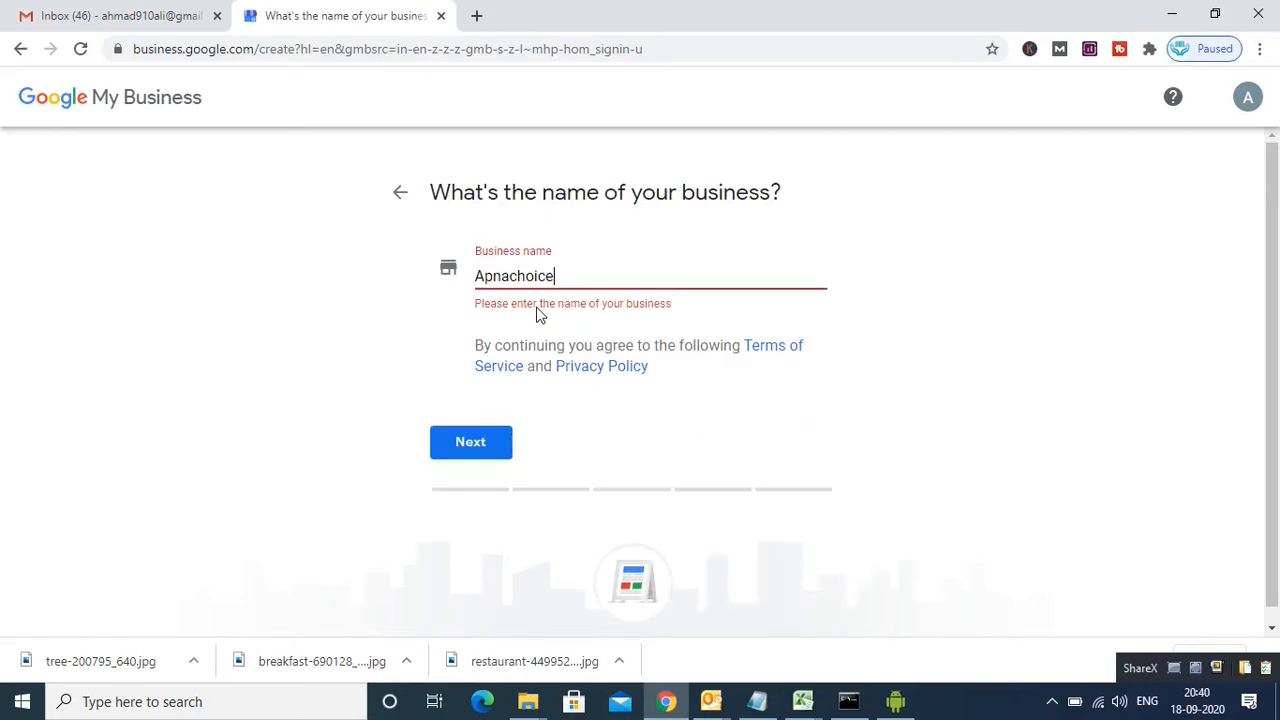
pyautogui.click(471, 452)
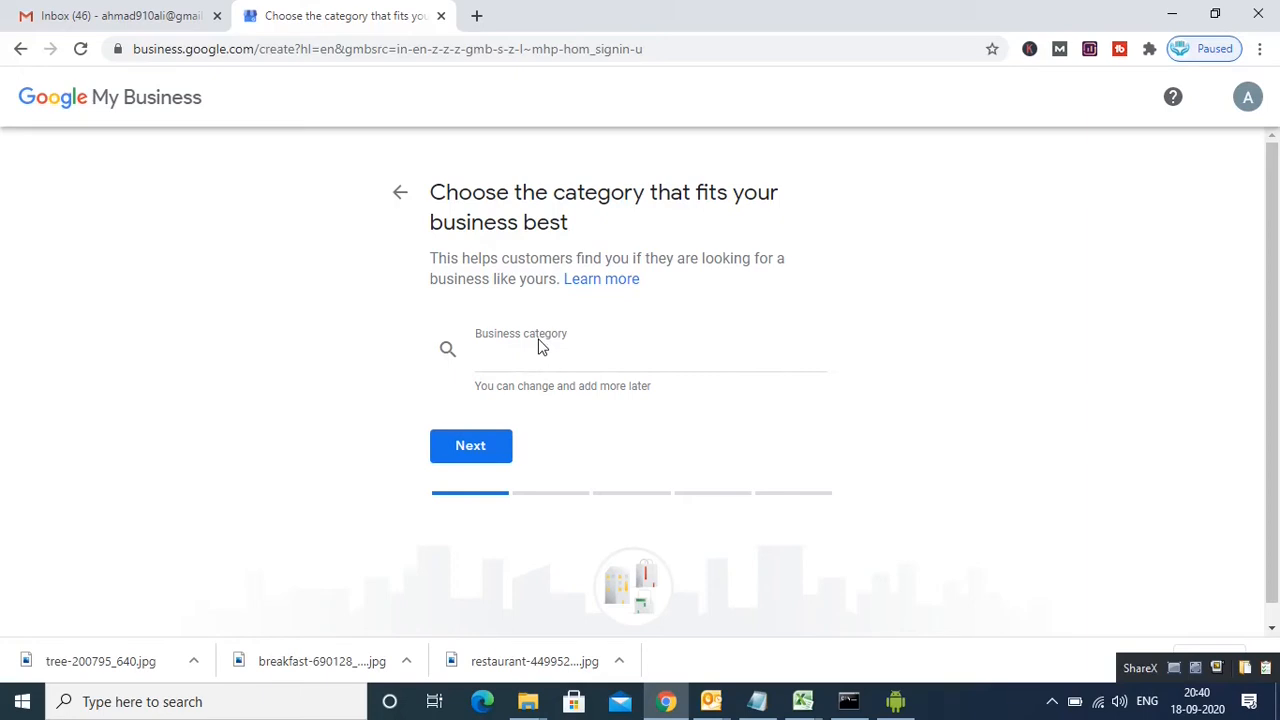
# Step: Set the business category to Restaurant
pyautogui.click(478, 447)
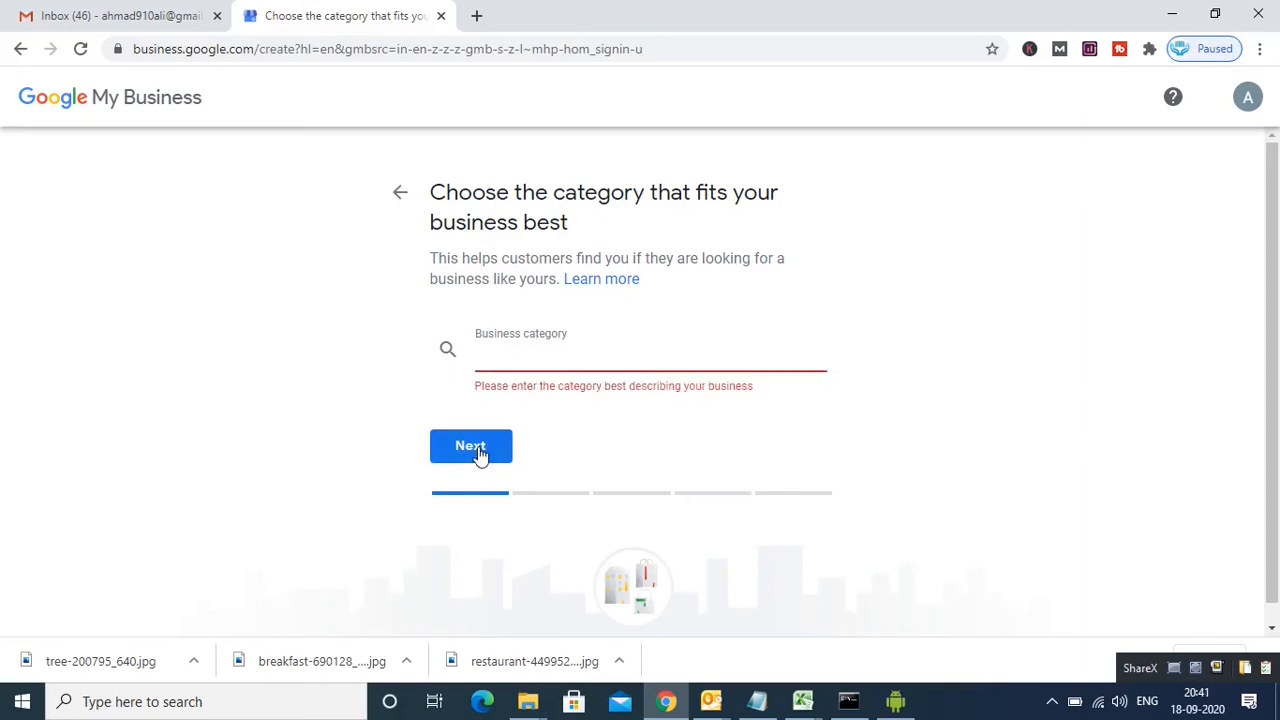
pyautogui.click(545, 352)
pyautogui.write('Re')
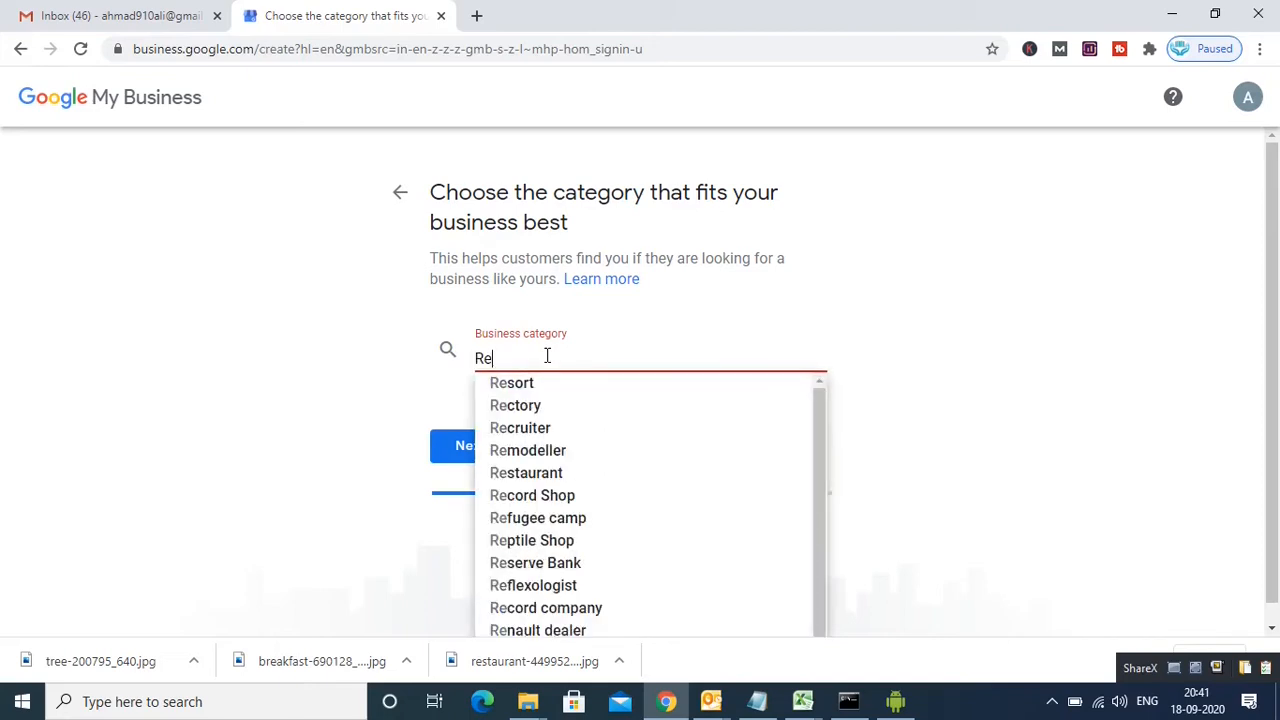
pyautogui.write('s')
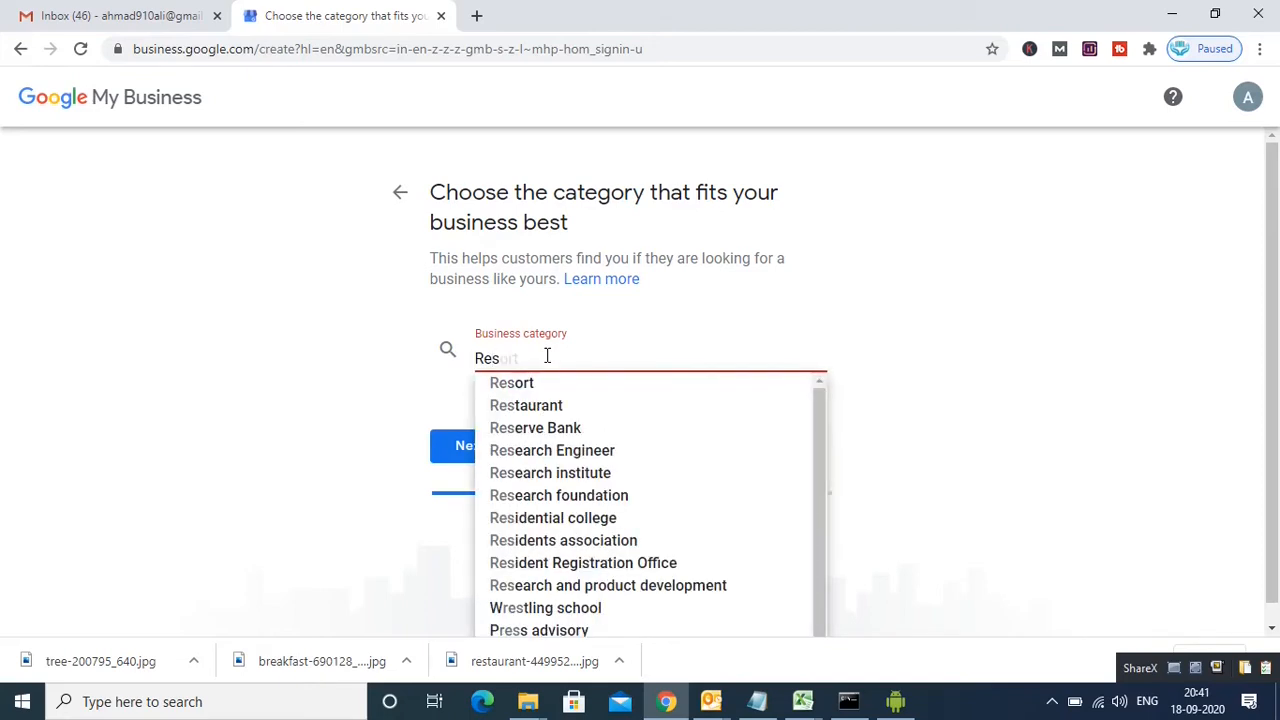
pyautogui.click(549, 414)
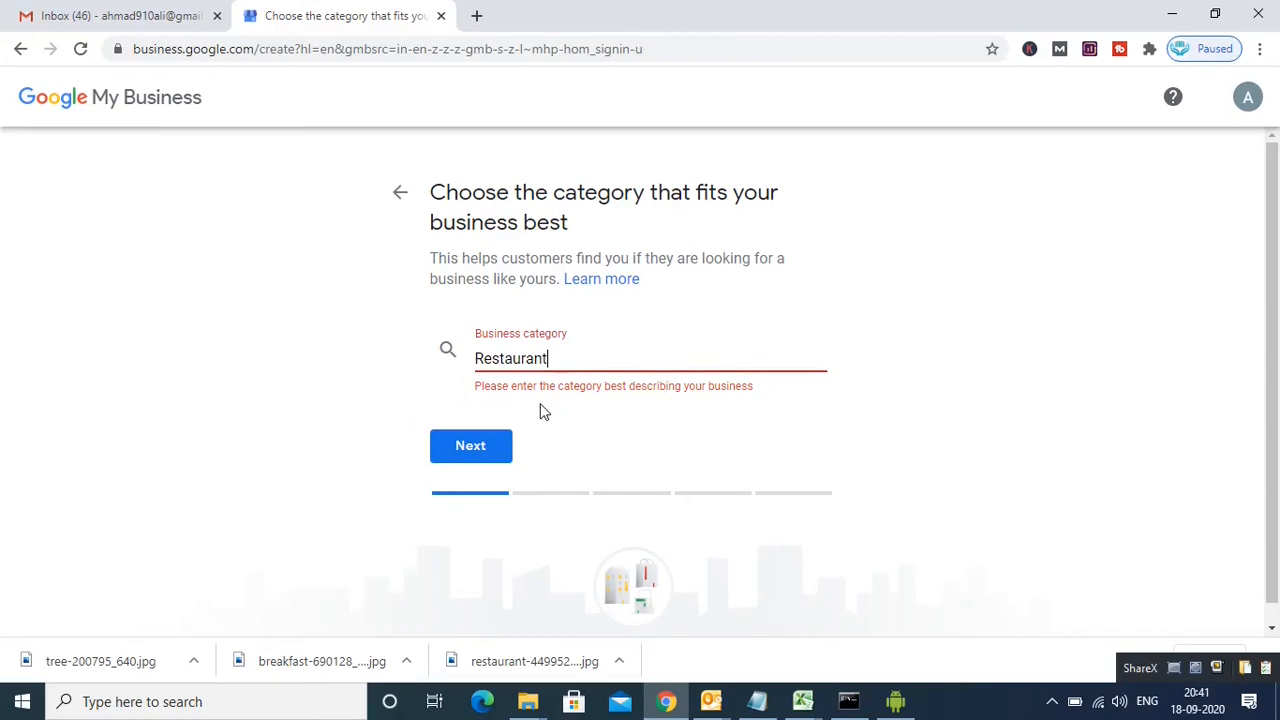
pyautogui.click(478, 448)
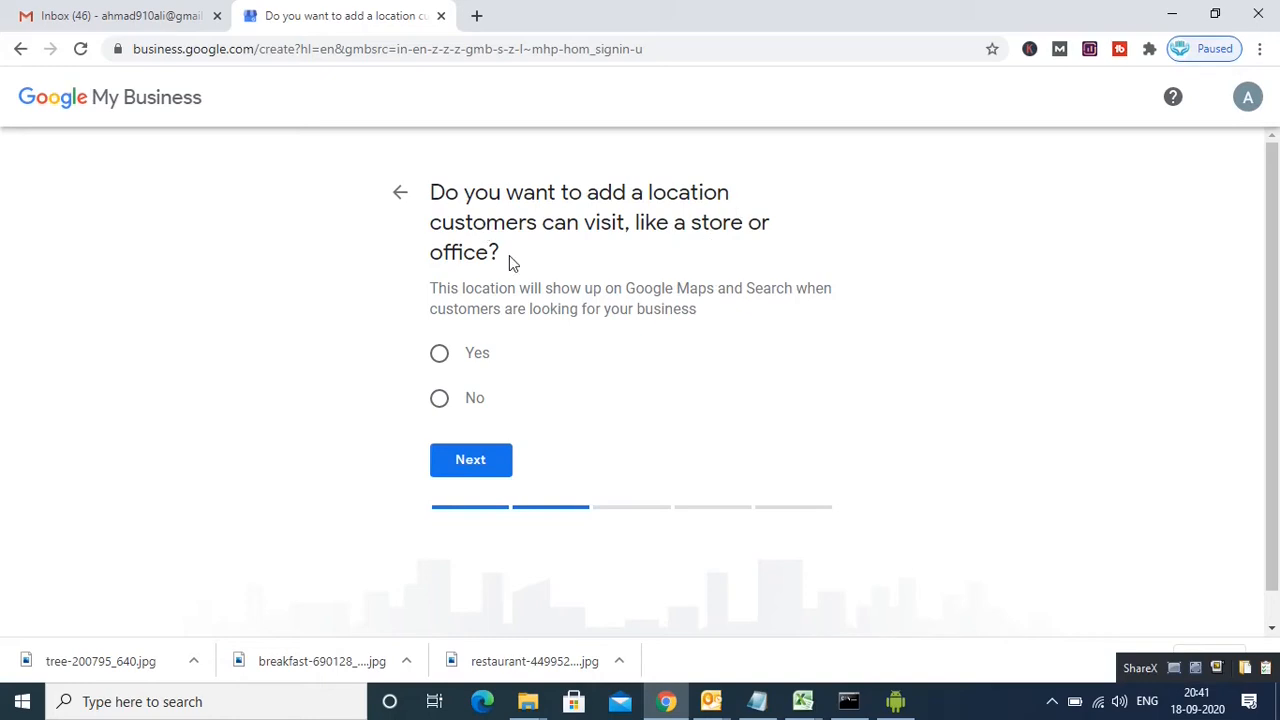
# Step: Confirm customers can visit, then submit the autofilled address with state Delhi
pyautogui.click(440, 358)
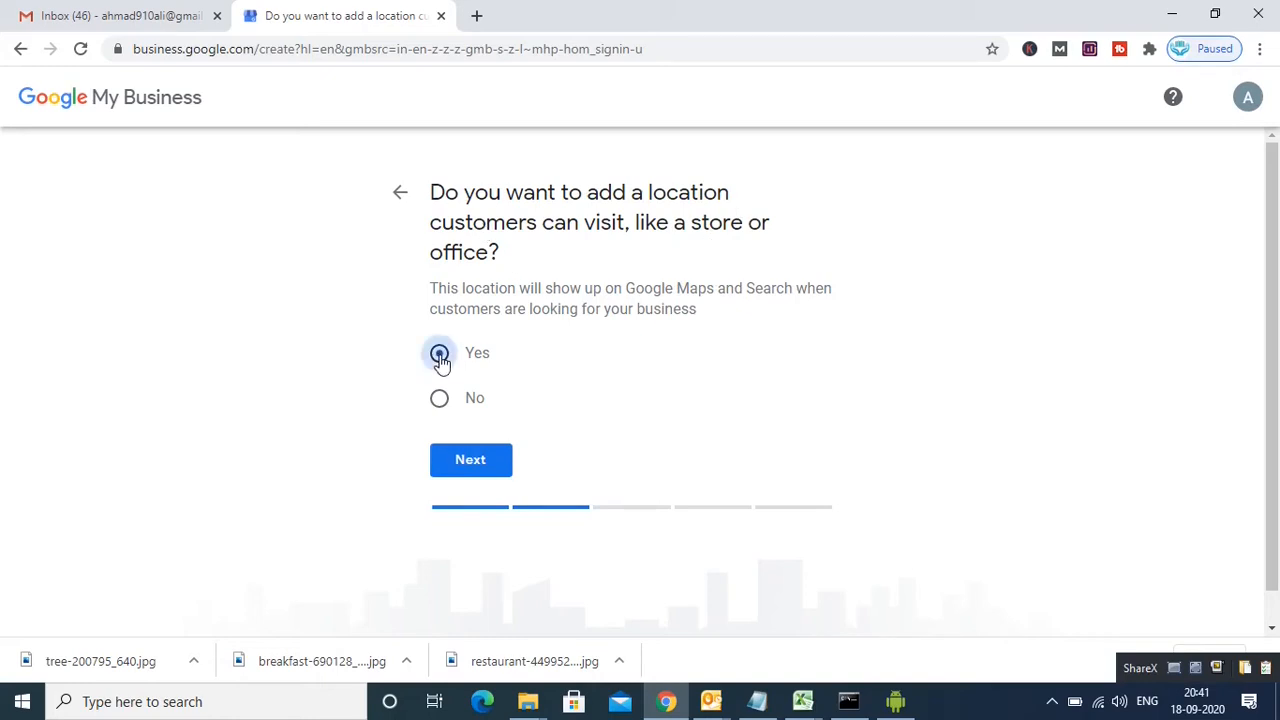
pyautogui.click(476, 464)
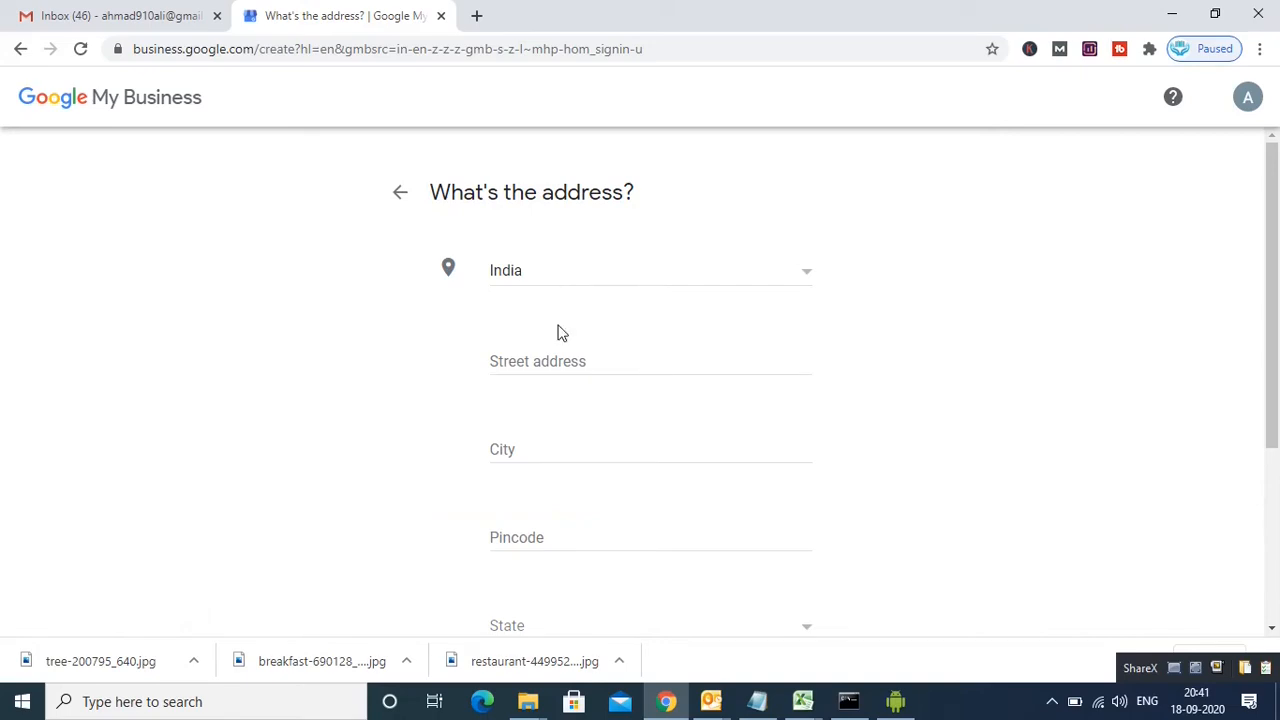
pyautogui.click(540, 363)
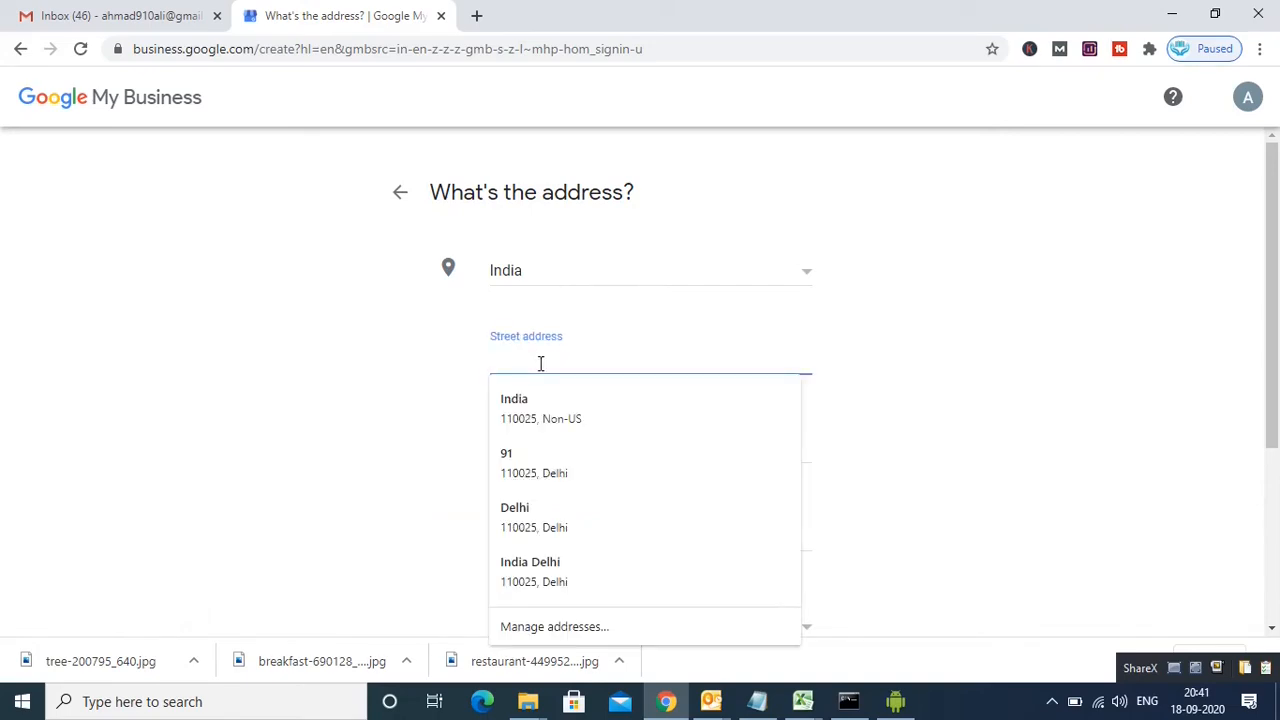
pyautogui.click(530, 585)
pyautogui.click(520, 593)
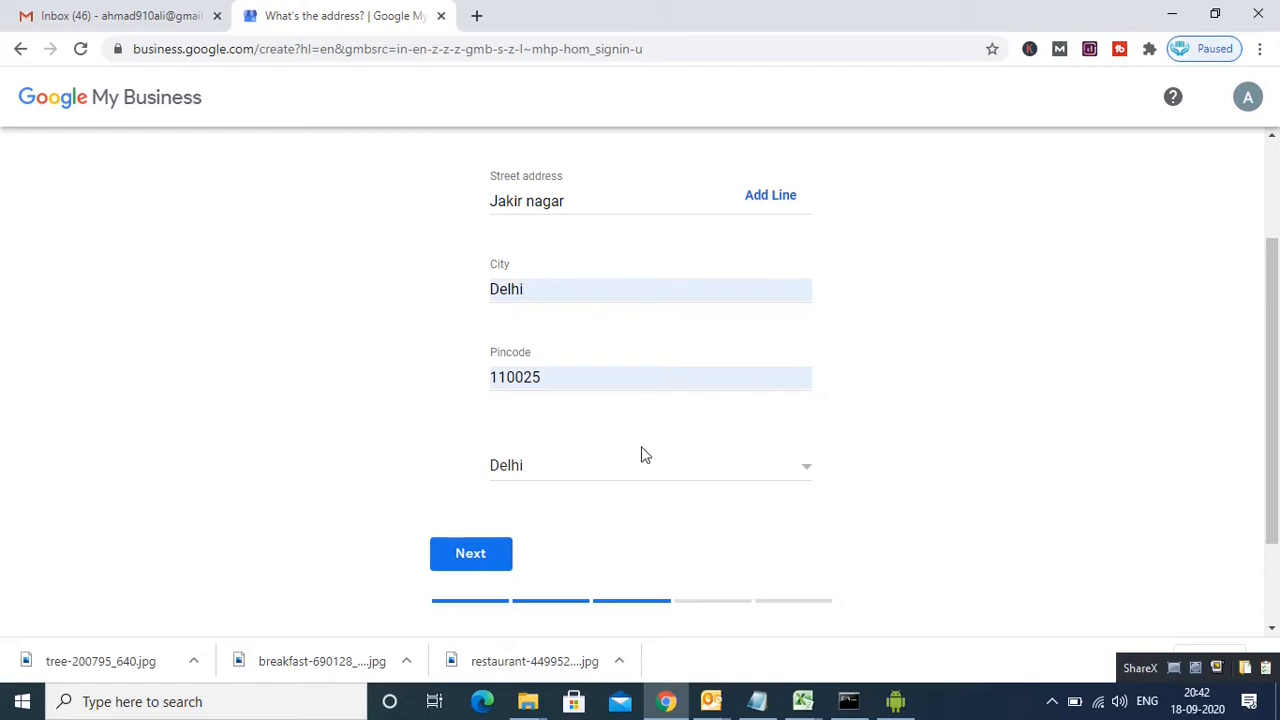
pyautogui.click(472, 554)
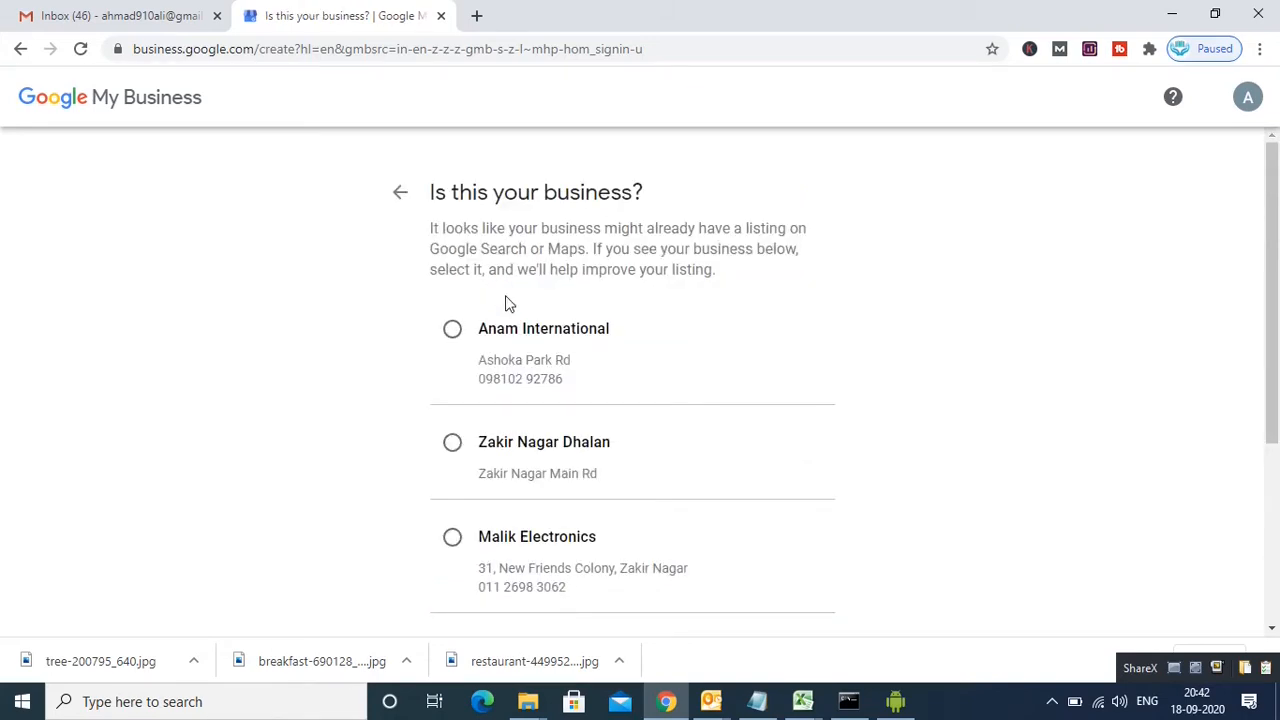
# Step: Mark the restaurant as none of the suggested existing businesses
pyautogui.moveTo(1275, 357); pyautogui.dragTo(1276, 471)
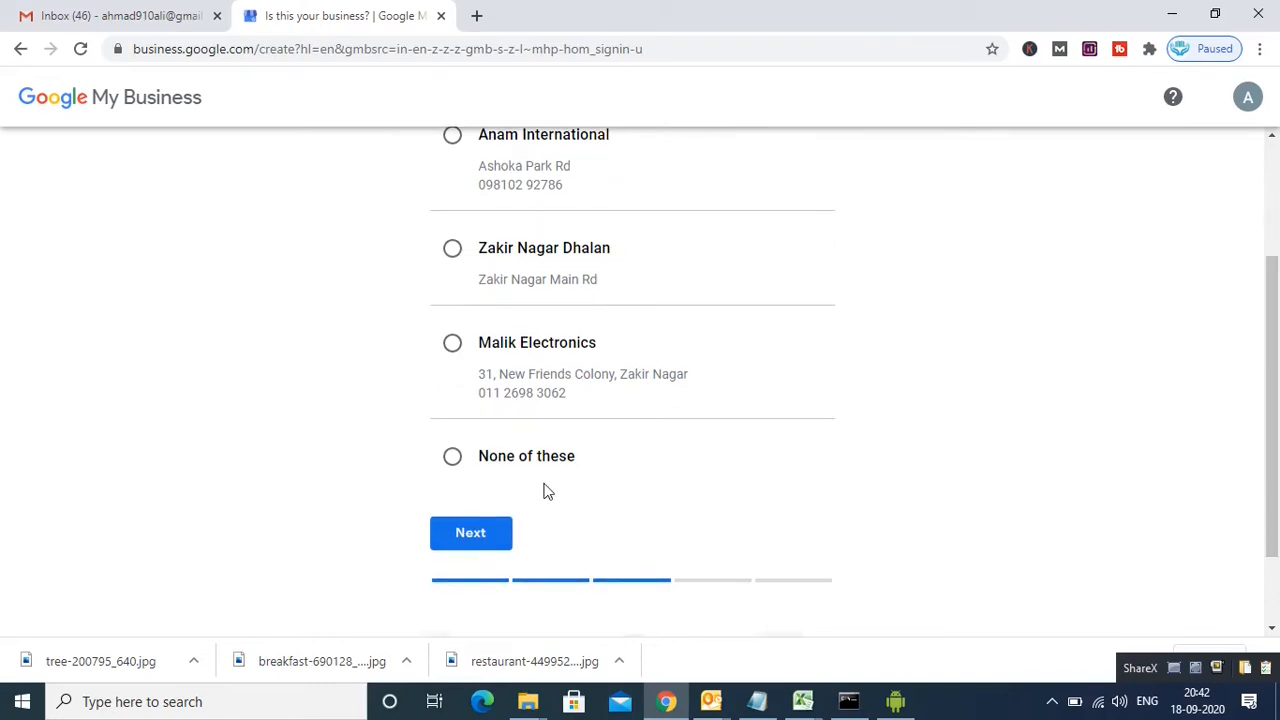
pyautogui.click(453, 462)
pyautogui.click(490, 530)
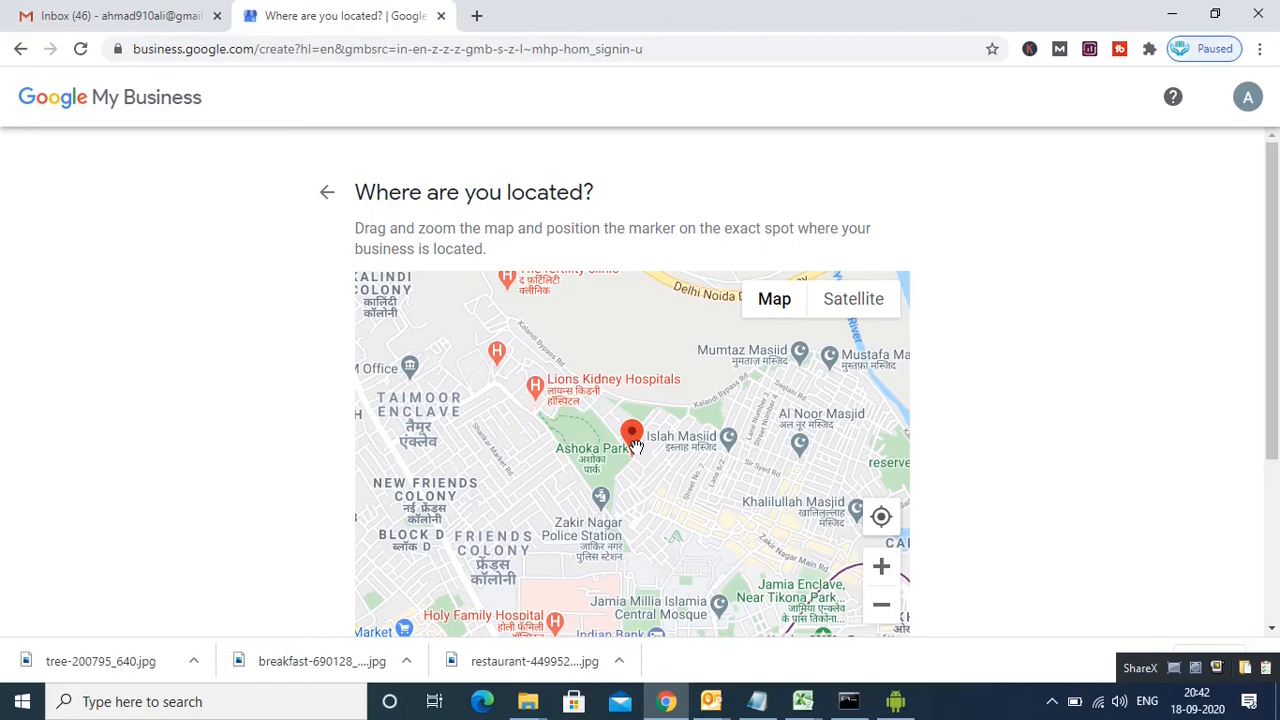
# Step: Pin the map marker near Zakir Nagar Police Station and confirm it
pyautogui.moveTo(636, 448)
pyautogui.mouseDown()
pyautogui.moveTo(671, 473)
pyautogui.moveTo(597, 532)
pyautogui.mouseUp()
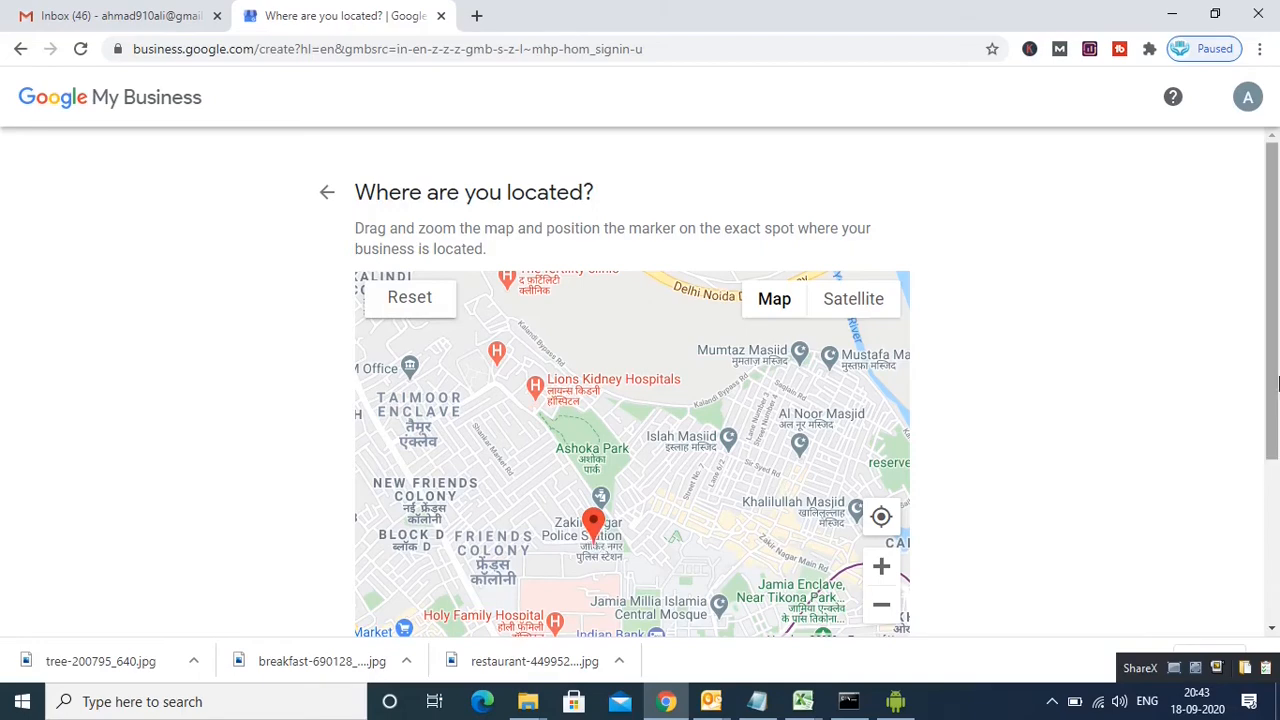
pyautogui.moveTo(1278, 383); pyautogui.dragTo(1274, 452)
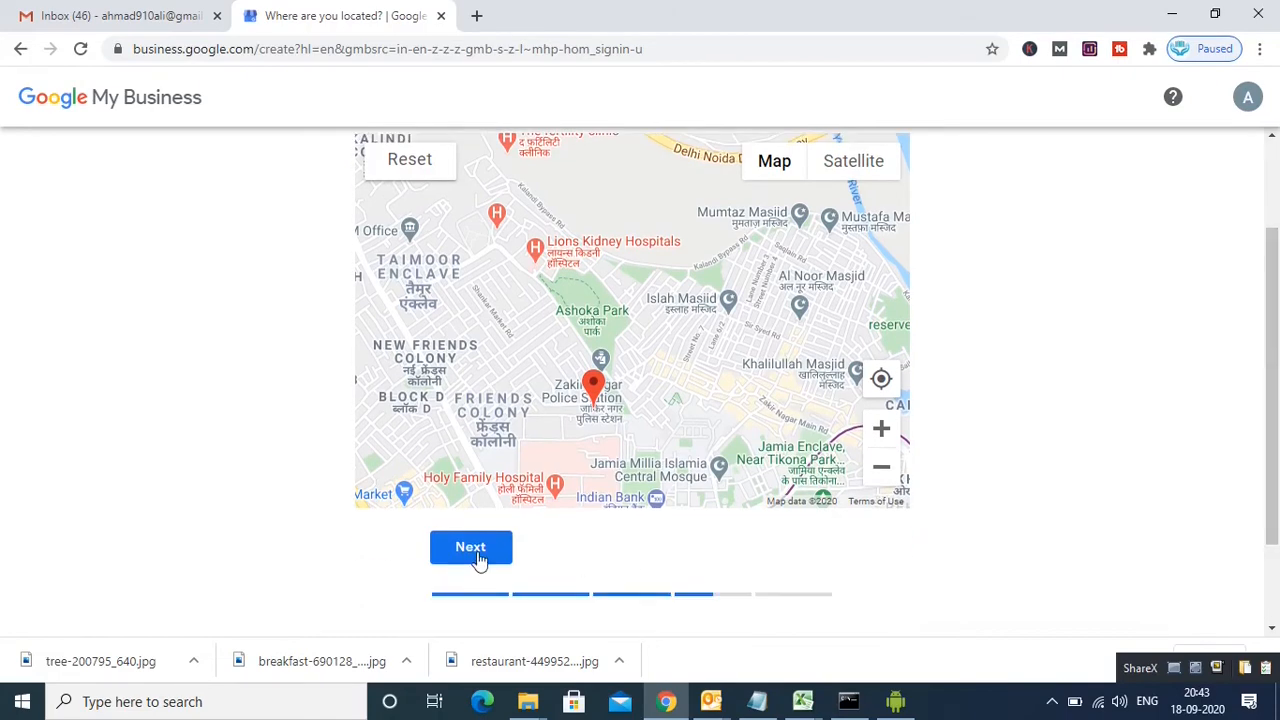
pyautogui.click(478, 560)
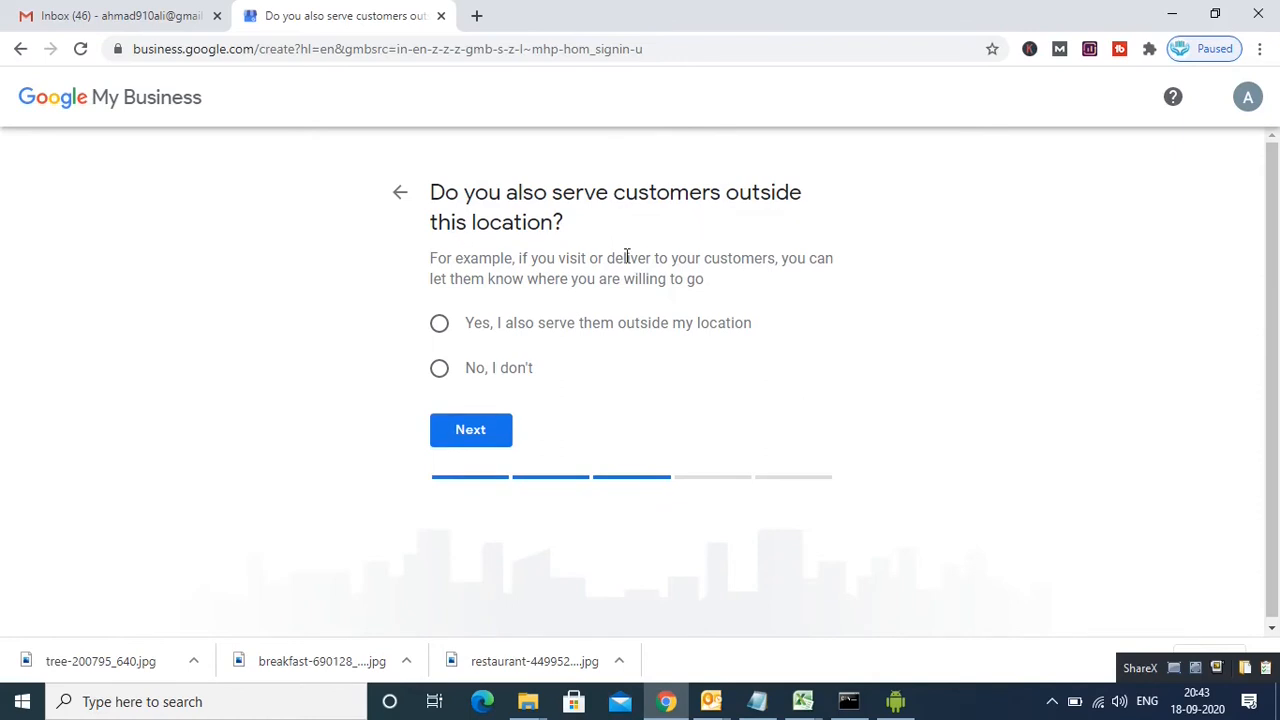
# Step: Choose no outside service area, enter the contact phone number, skip the website and finish
pyautogui.click(441, 372)
pyautogui.click(477, 440)
pyautogui.write('99999 99')
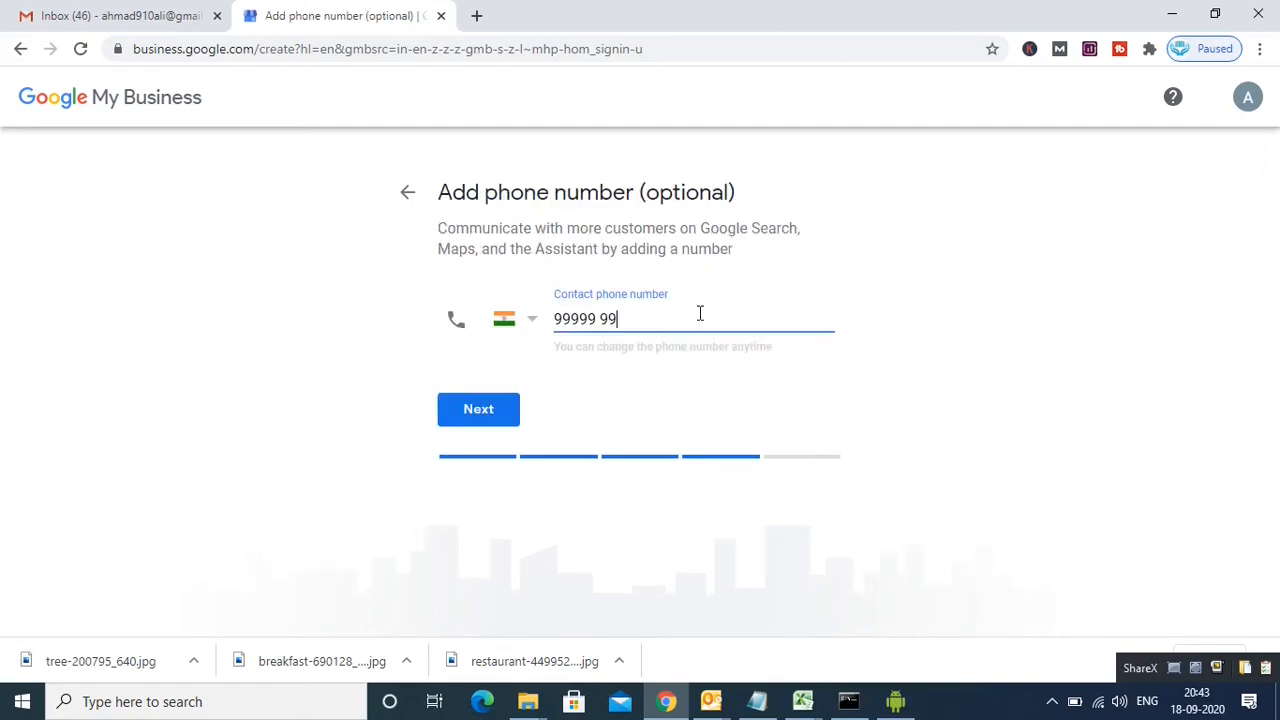
pyautogui.write('999')
pyautogui.click(465, 419)
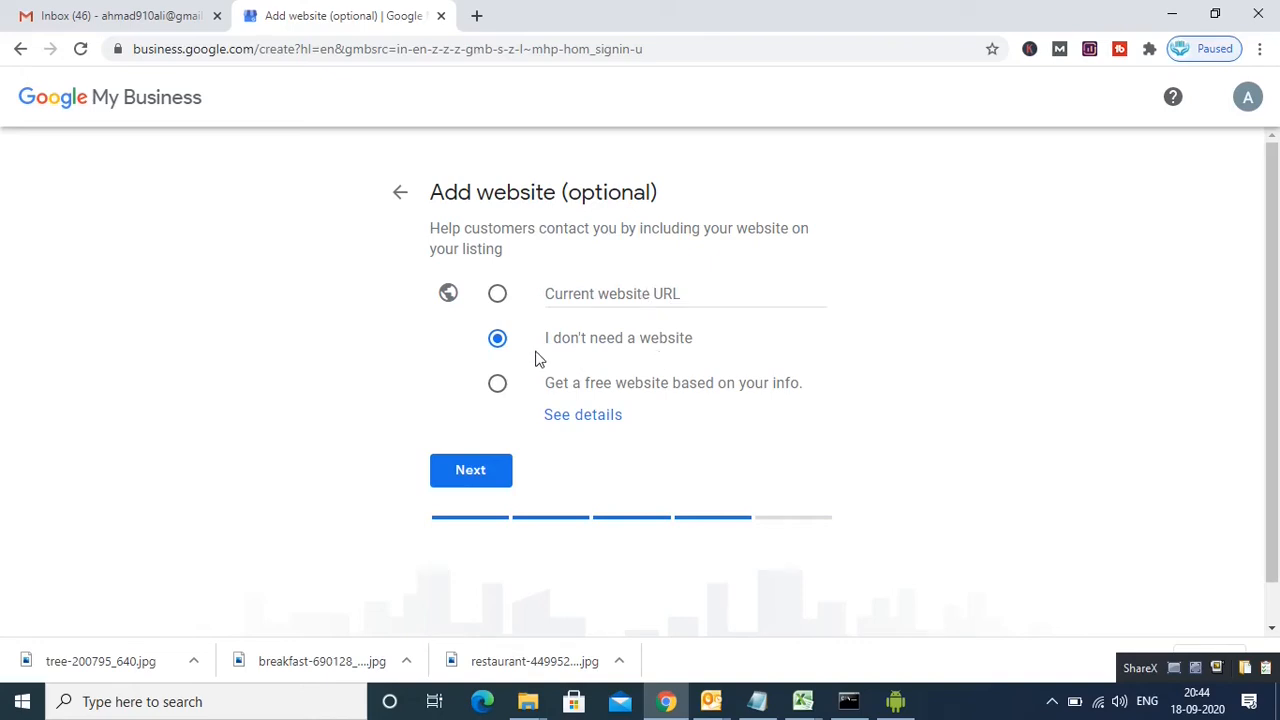
pyautogui.click(473, 473)
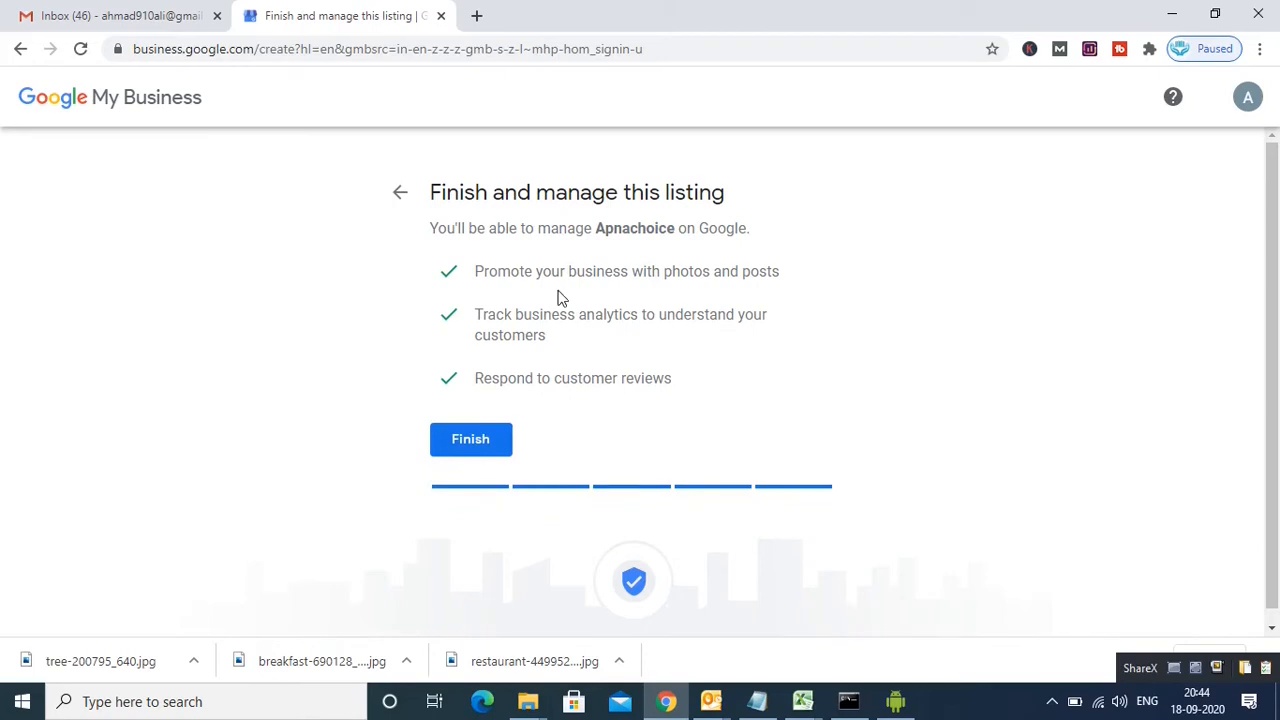
pyautogui.click(470, 444)
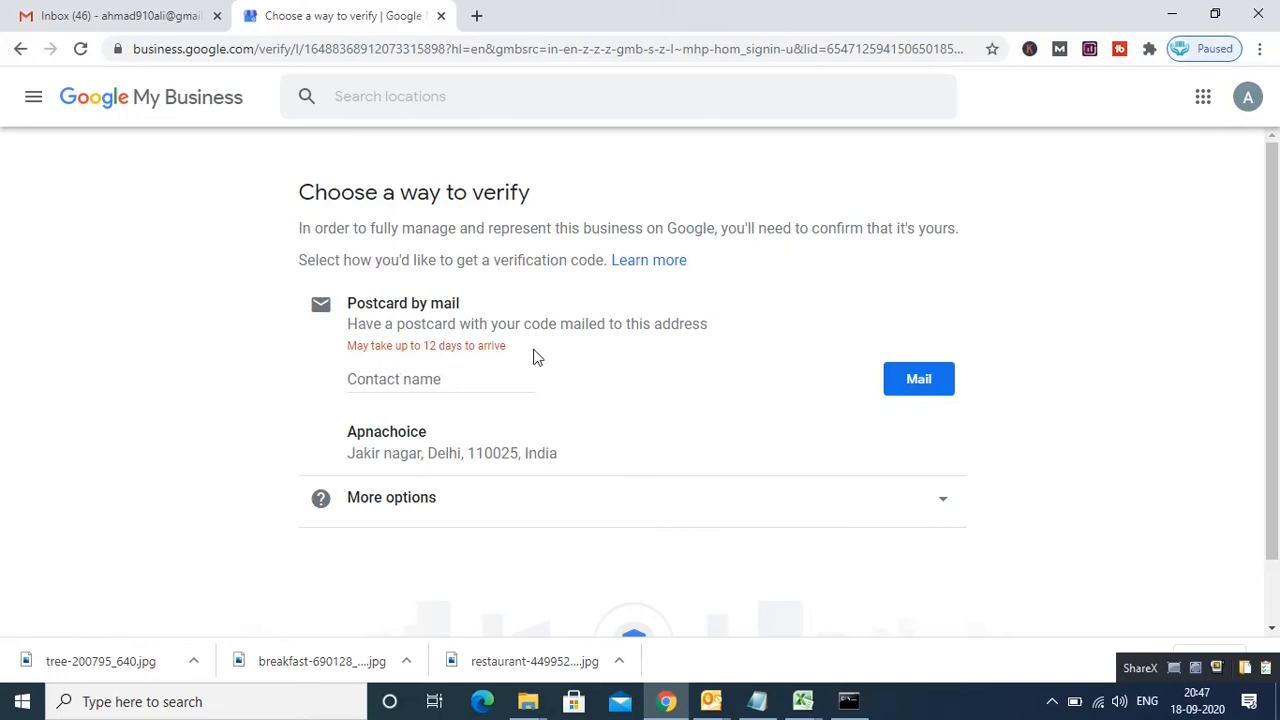
# Step: Enter the postcard contact's name, then choose to verify later
pyautogui.click(430, 380)
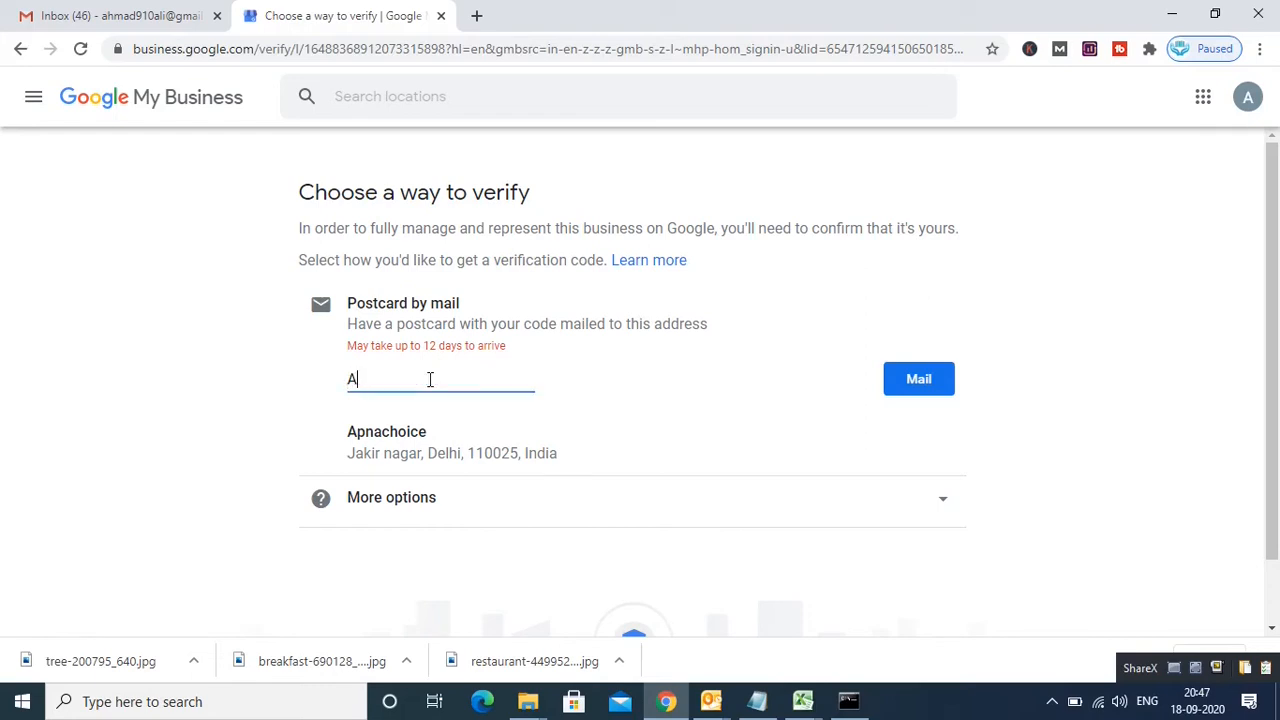
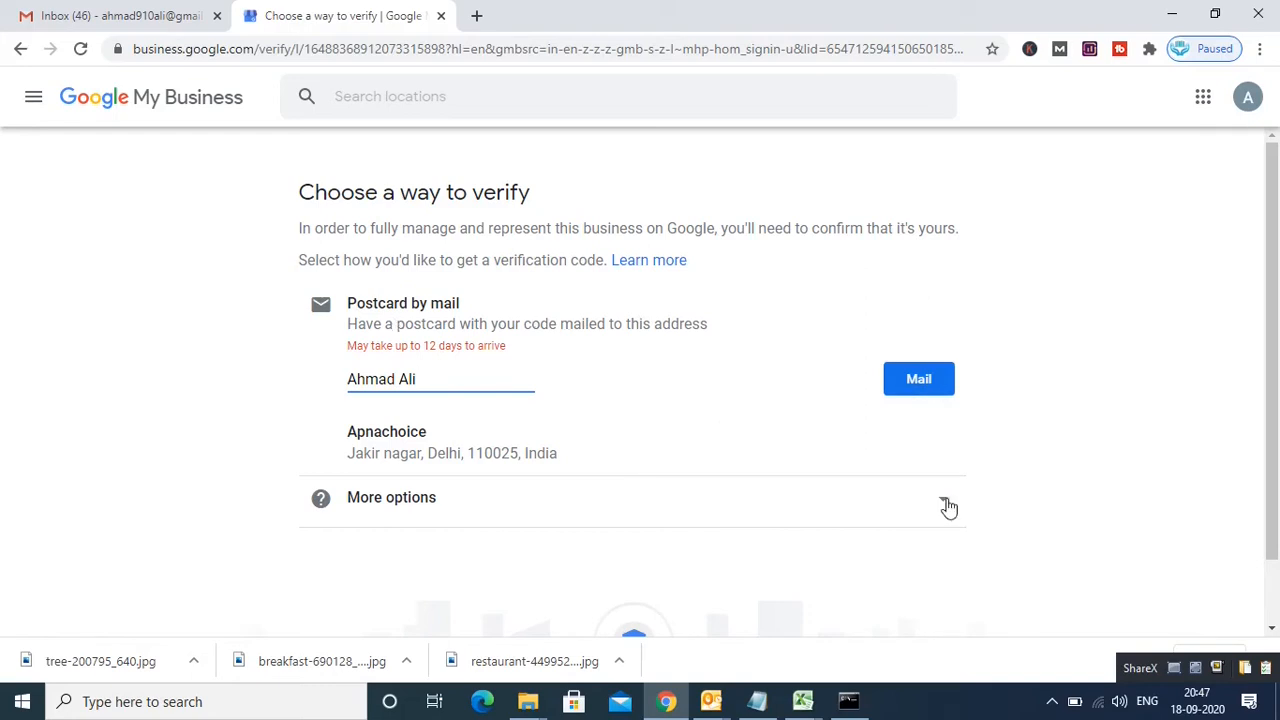
pyautogui.moveTo(1274, 398); pyautogui.dragTo(1277, 454)
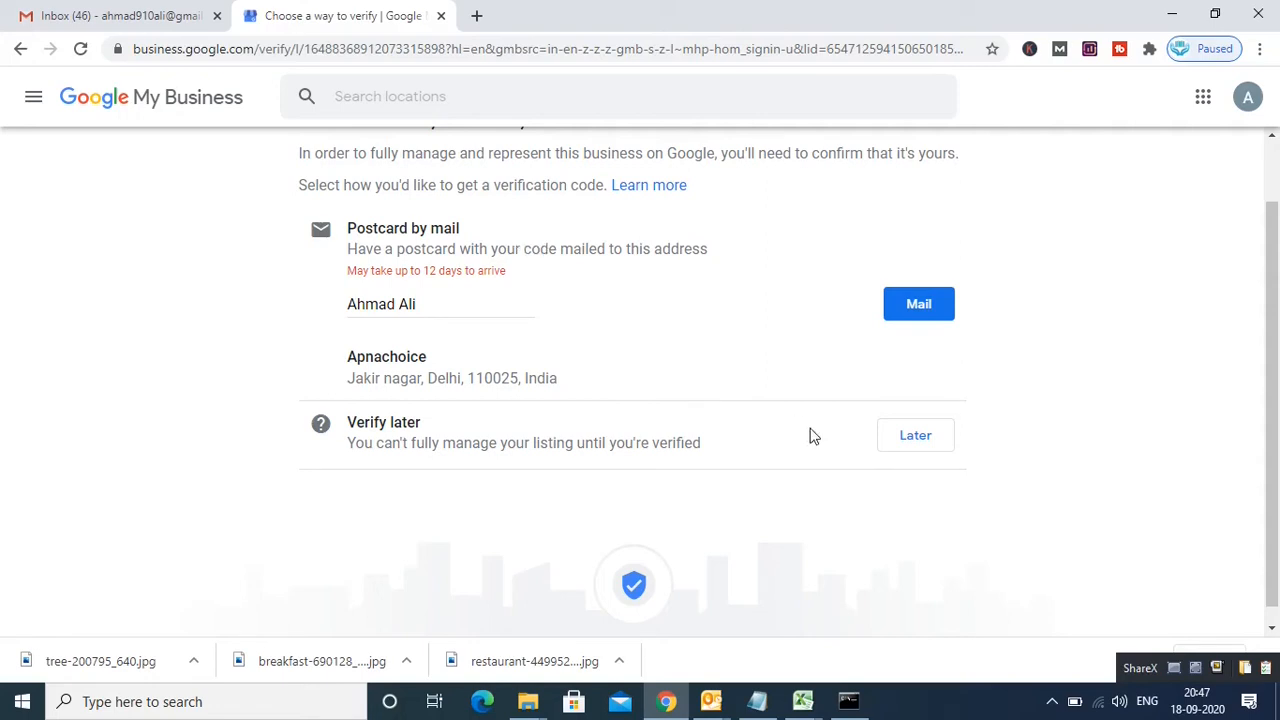
pyautogui.click(926, 448)
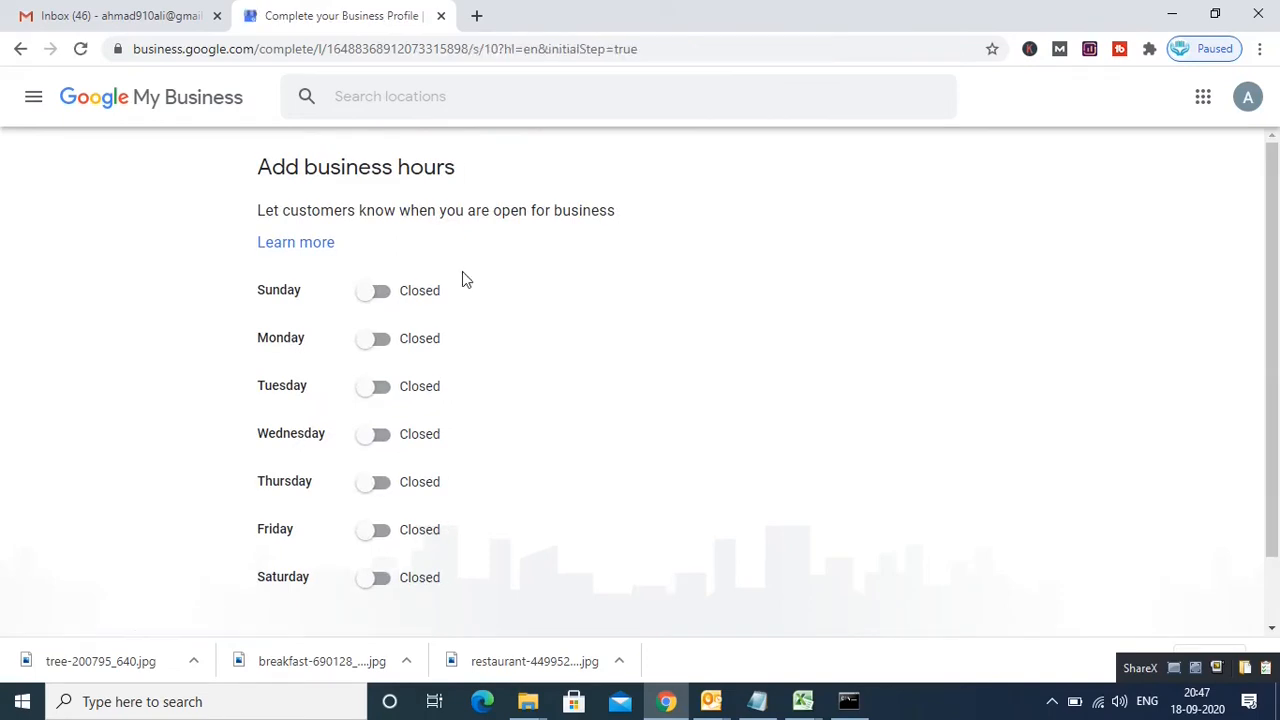
# Step: Switch Monday through Saturday to Open, leave Sunday Closed, and attempt to save
pyautogui.click(383, 345)
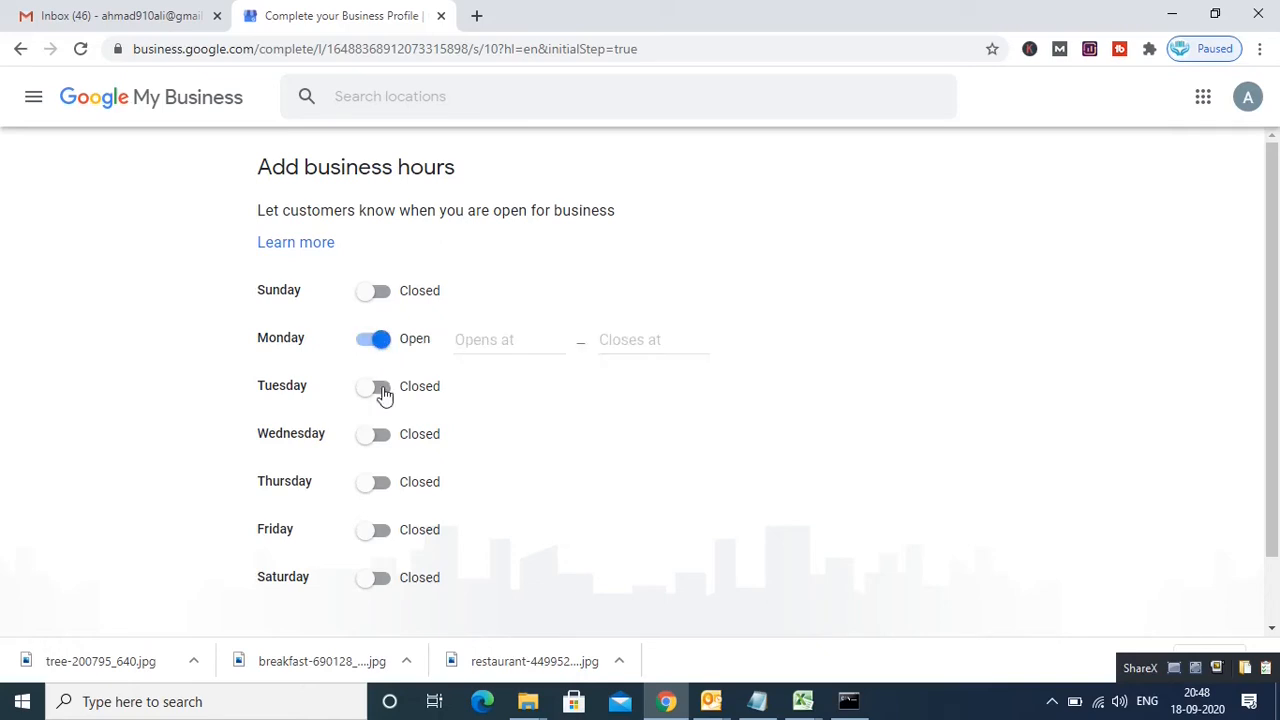
pyautogui.click(381, 390)
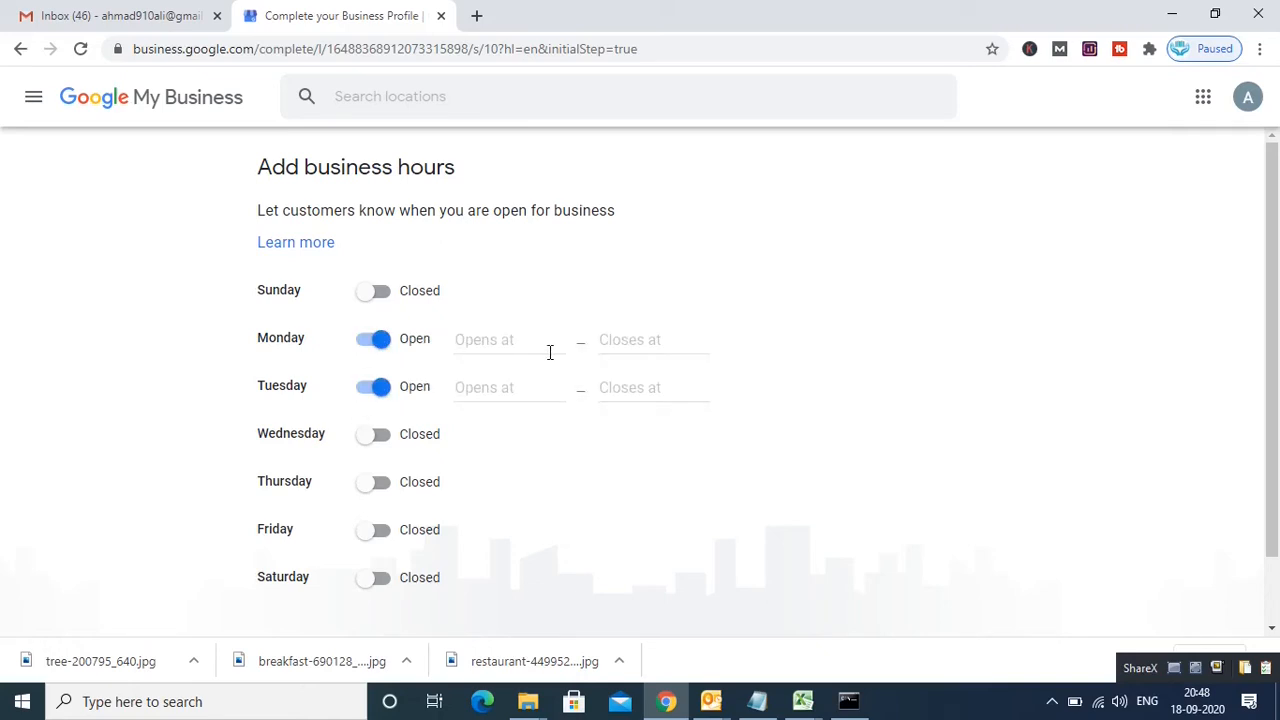
pyautogui.click(387, 440)
pyautogui.click(387, 484)
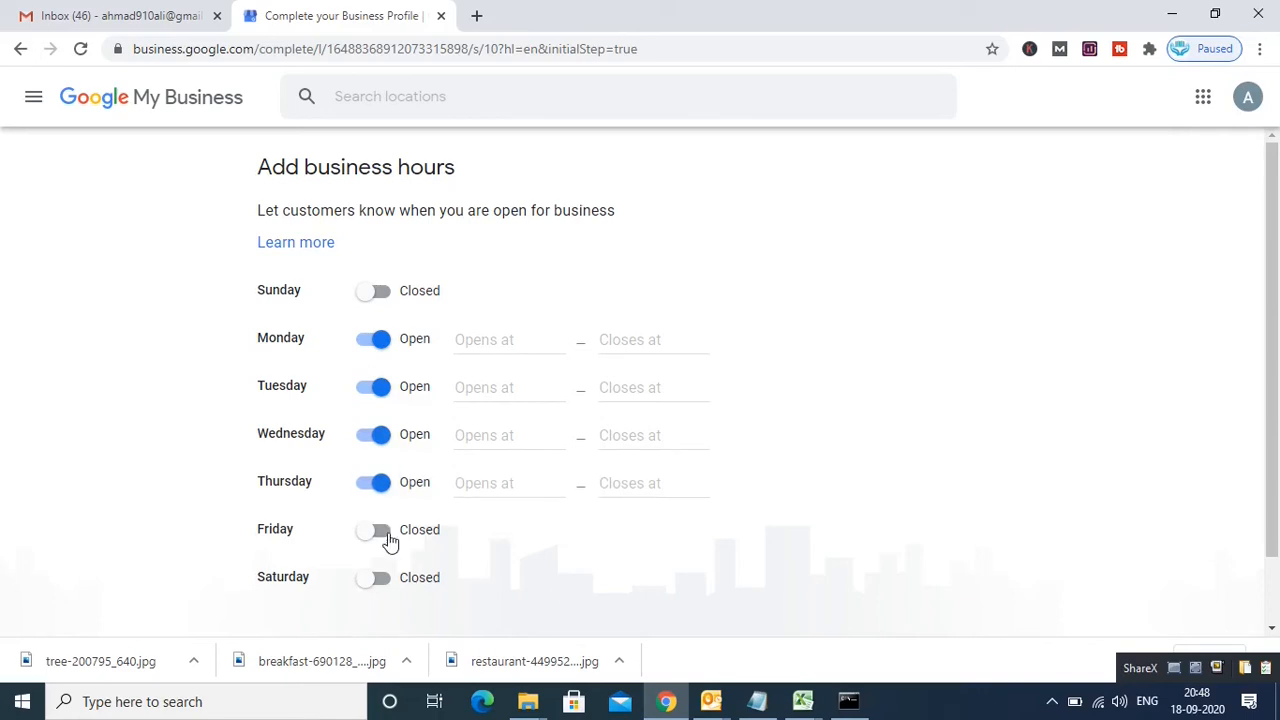
pyautogui.click(387, 530)
pyautogui.click(384, 577)
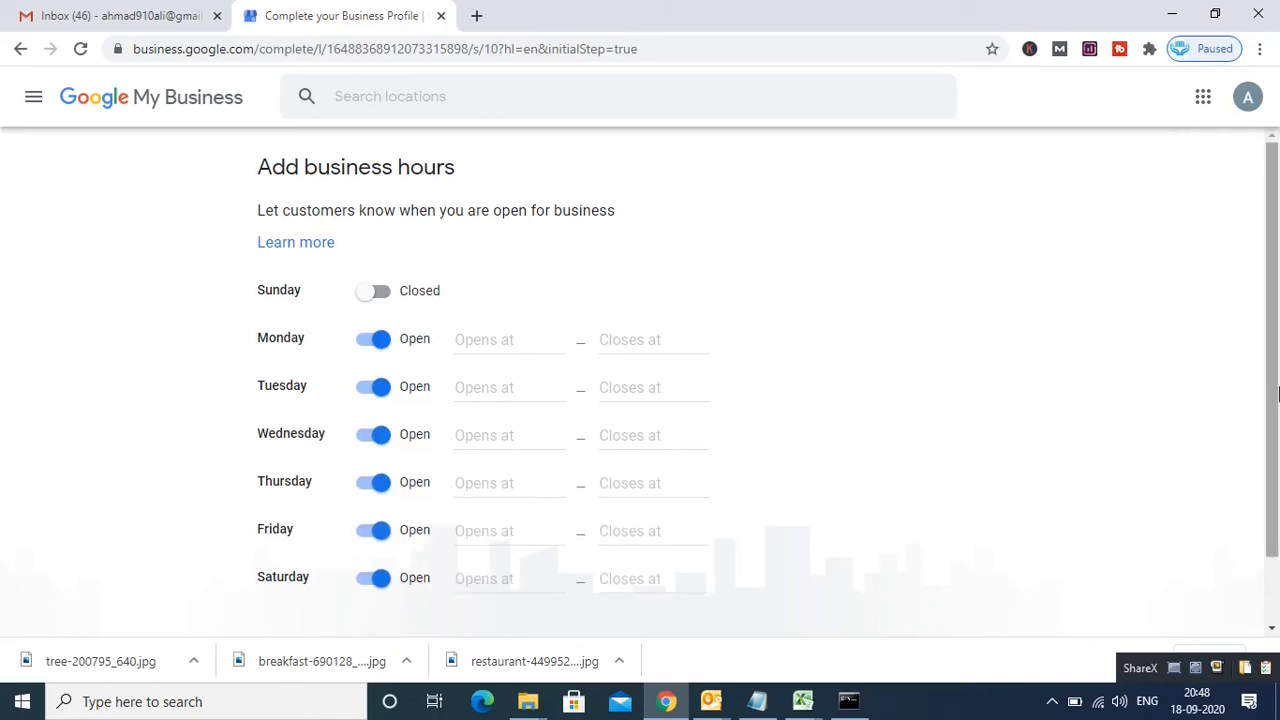
pyautogui.scroll(-2, 1275, 378)
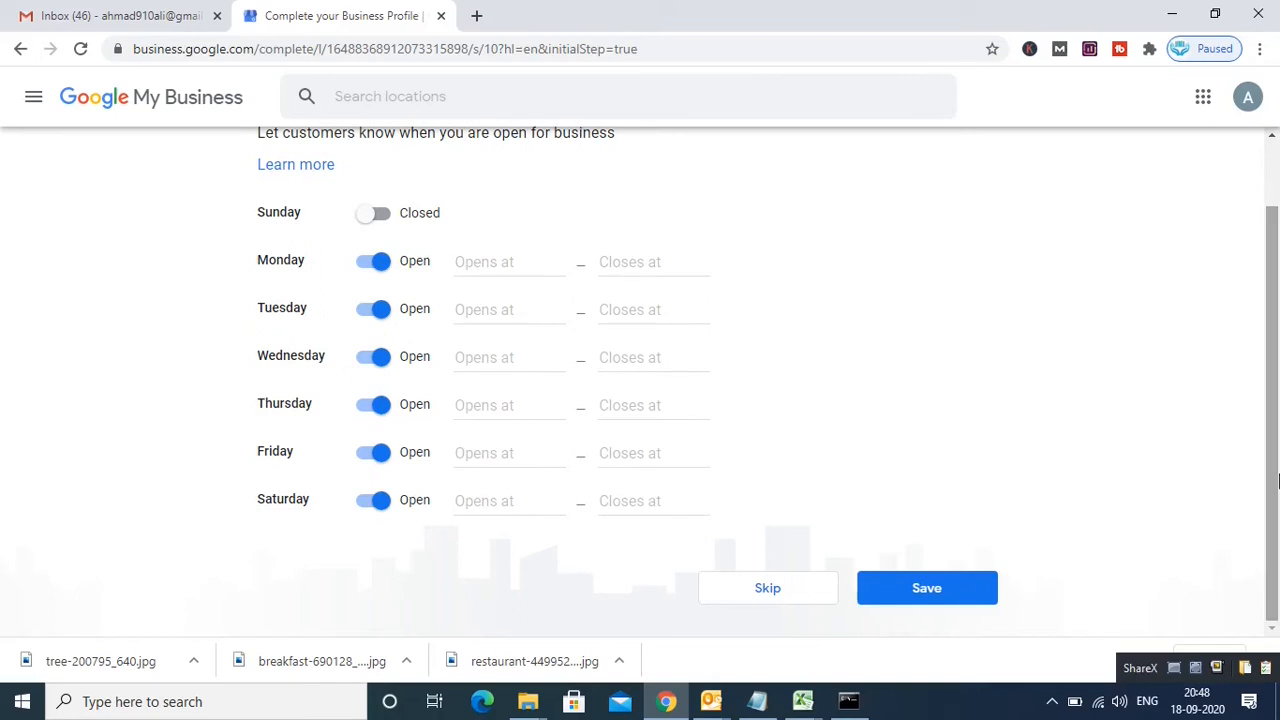
pyautogui.click(924, 591)
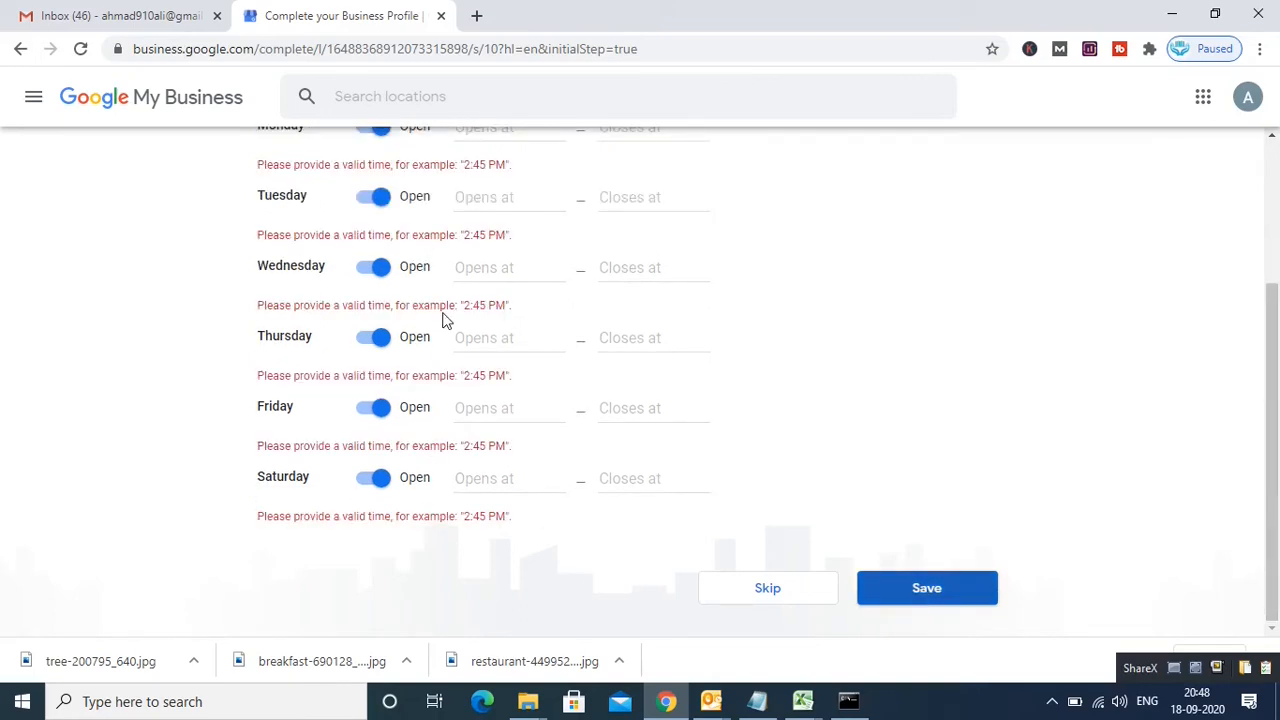
pyautogui.moveTo(1275, 343); pyautogui.dragTo(1275, 226)
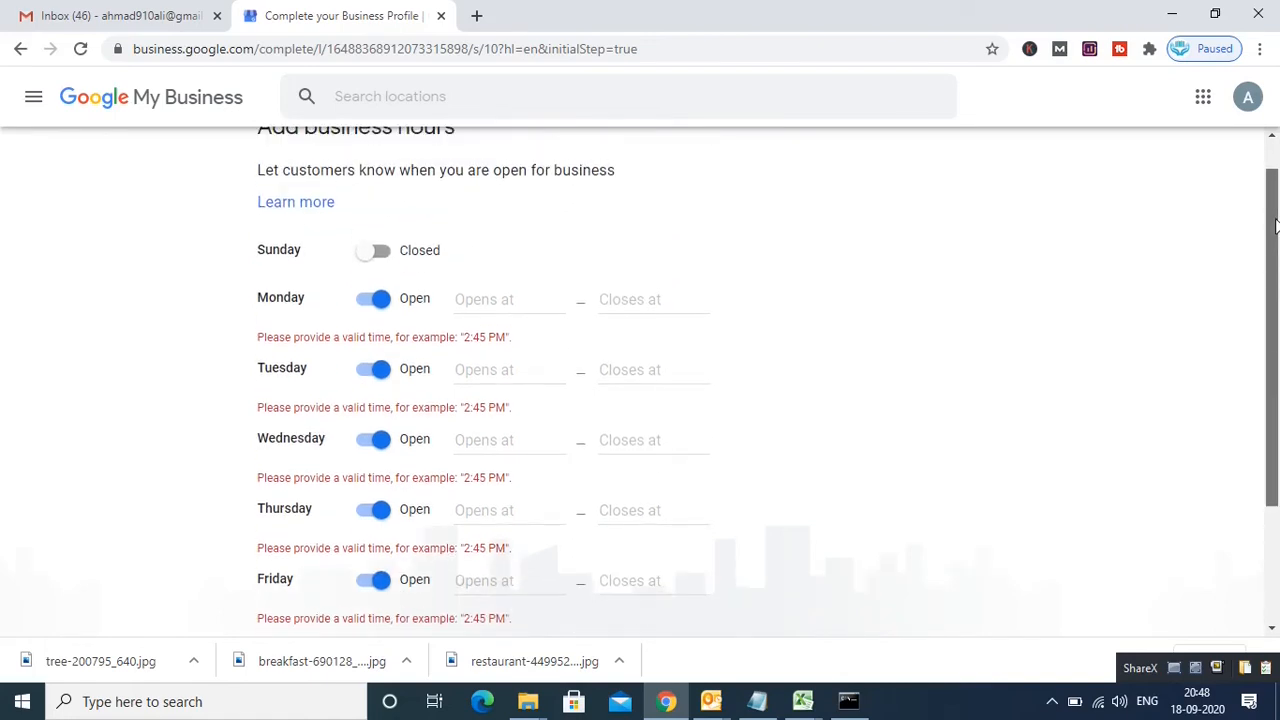
# Step: Set Monday's hours to 12:00 AM–7:30 AM
pyautogui.click(518, 301)
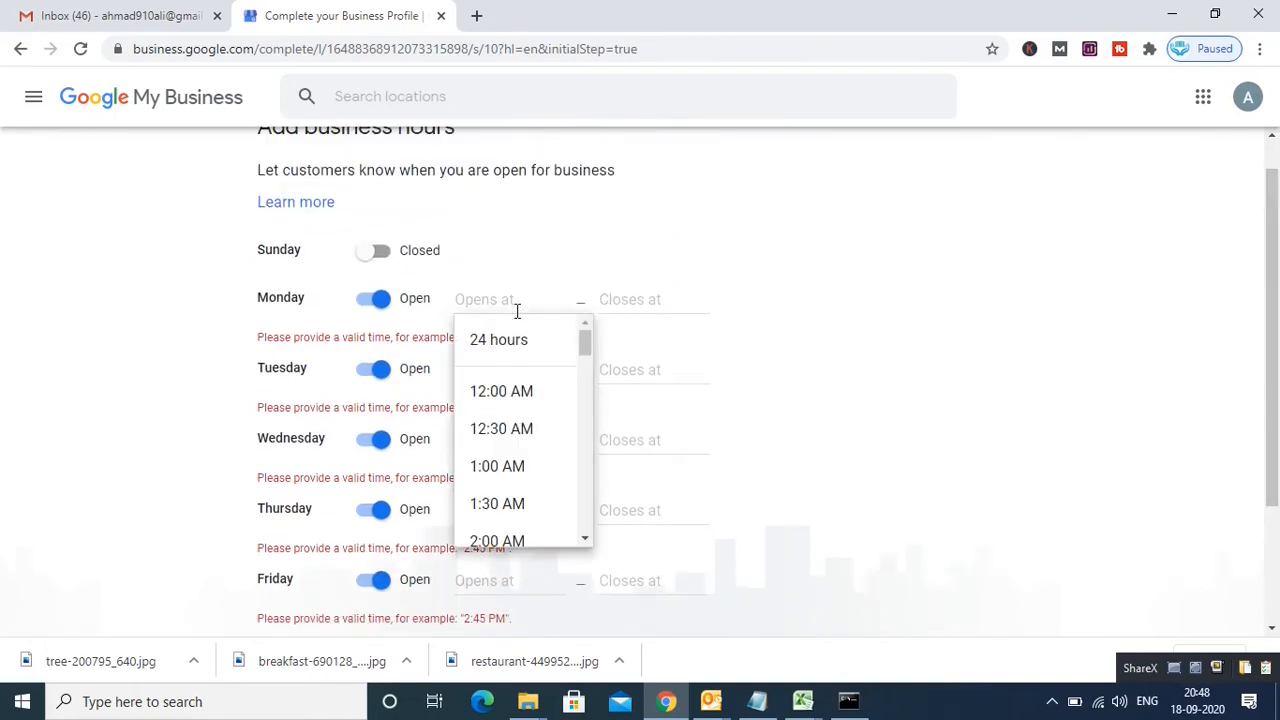
pyautogui.click(520, 390)
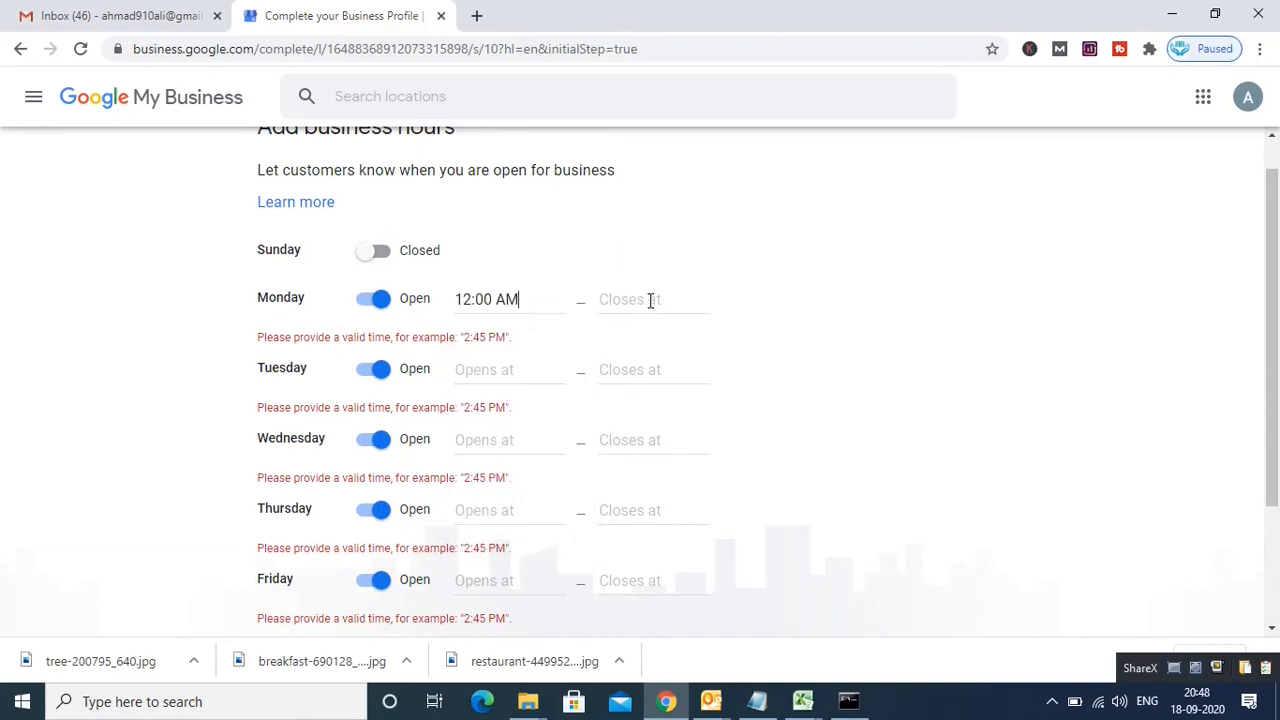
pyautogui.click(651, 300)
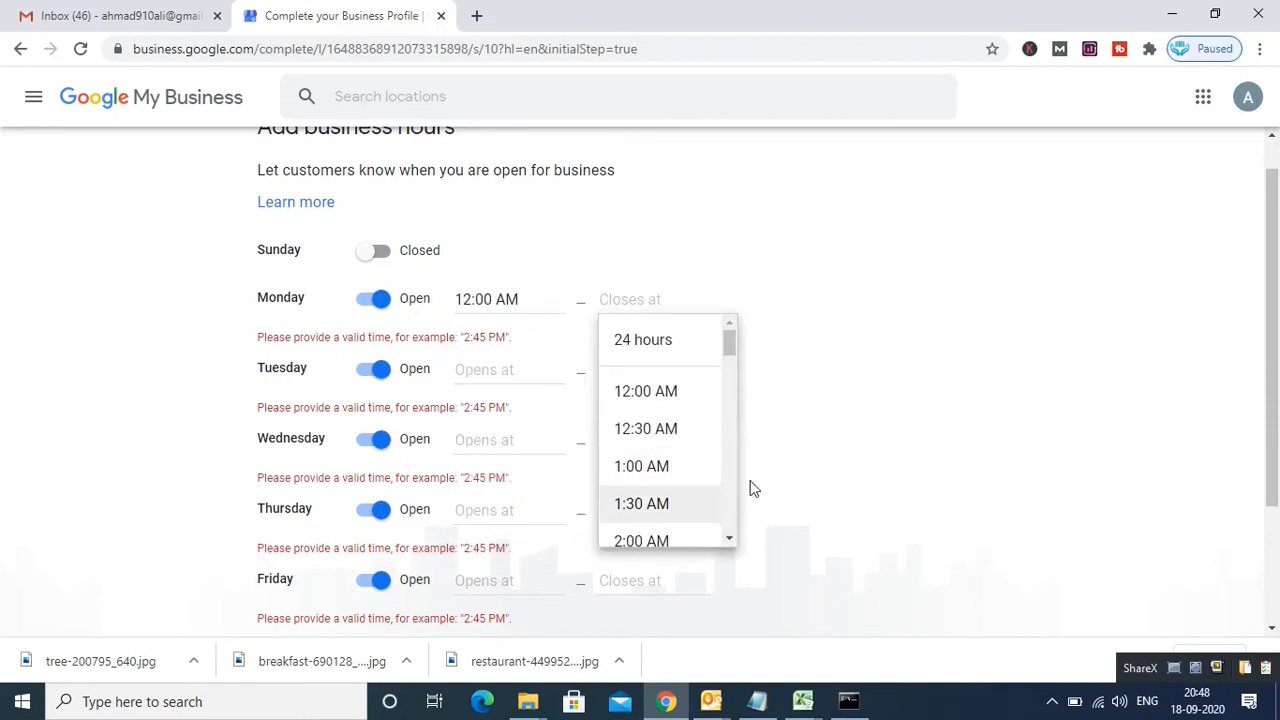
pyautogui.moveTo(729, 343); pyautogui.dragTo(741, 408)
pyautogui.click(651, 398)
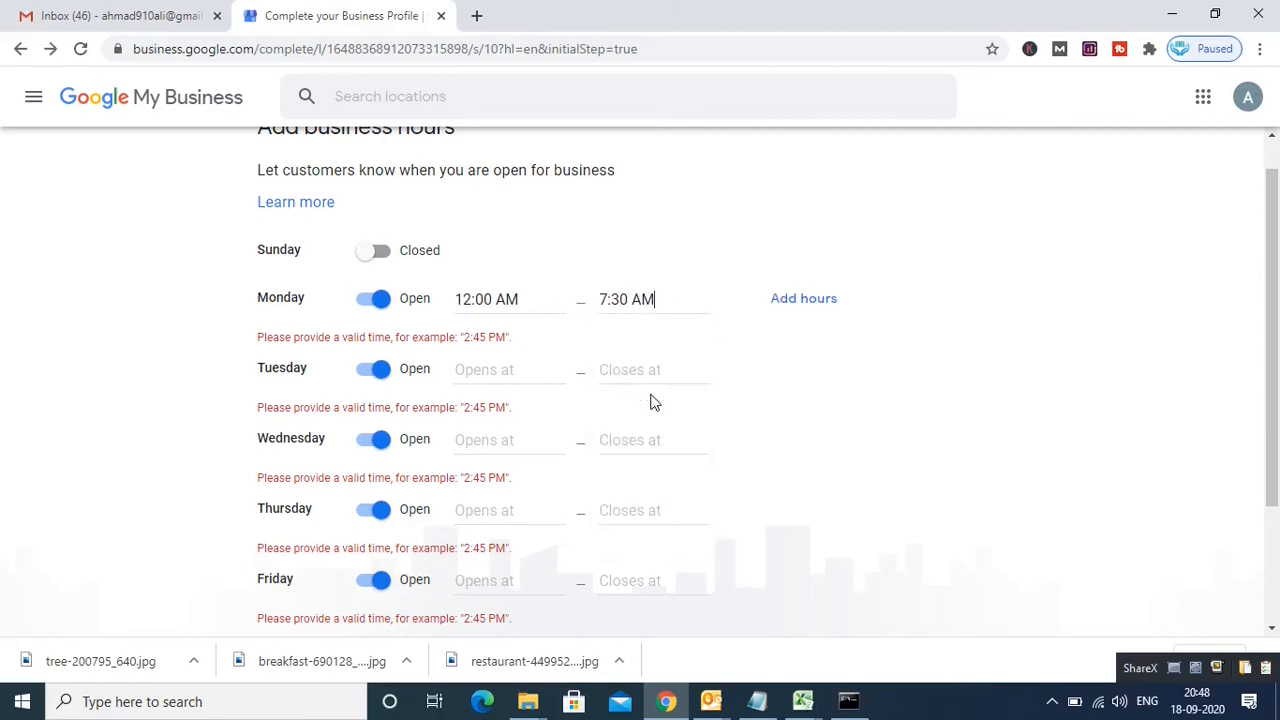
# Step: Make Tuesday through Saturday open 24 hours and save the weekly hours
pyautogui.click(508, 366)
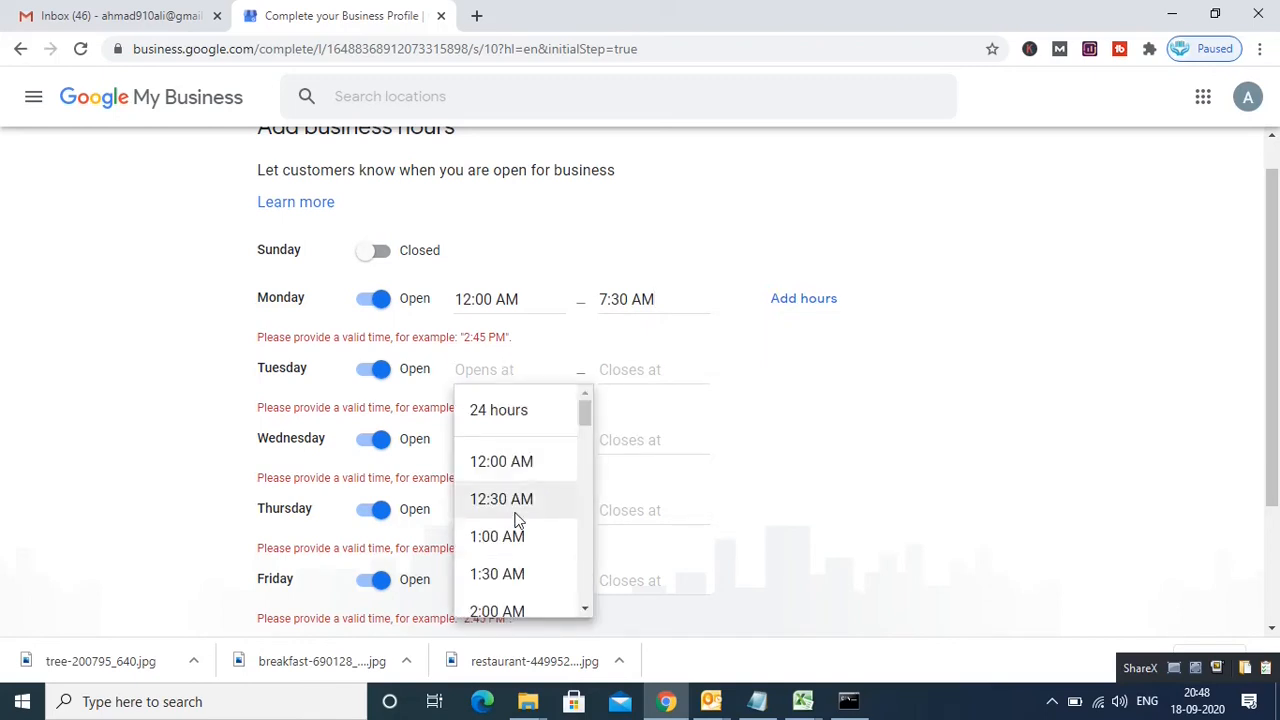
pyautogui.click(534, 416)
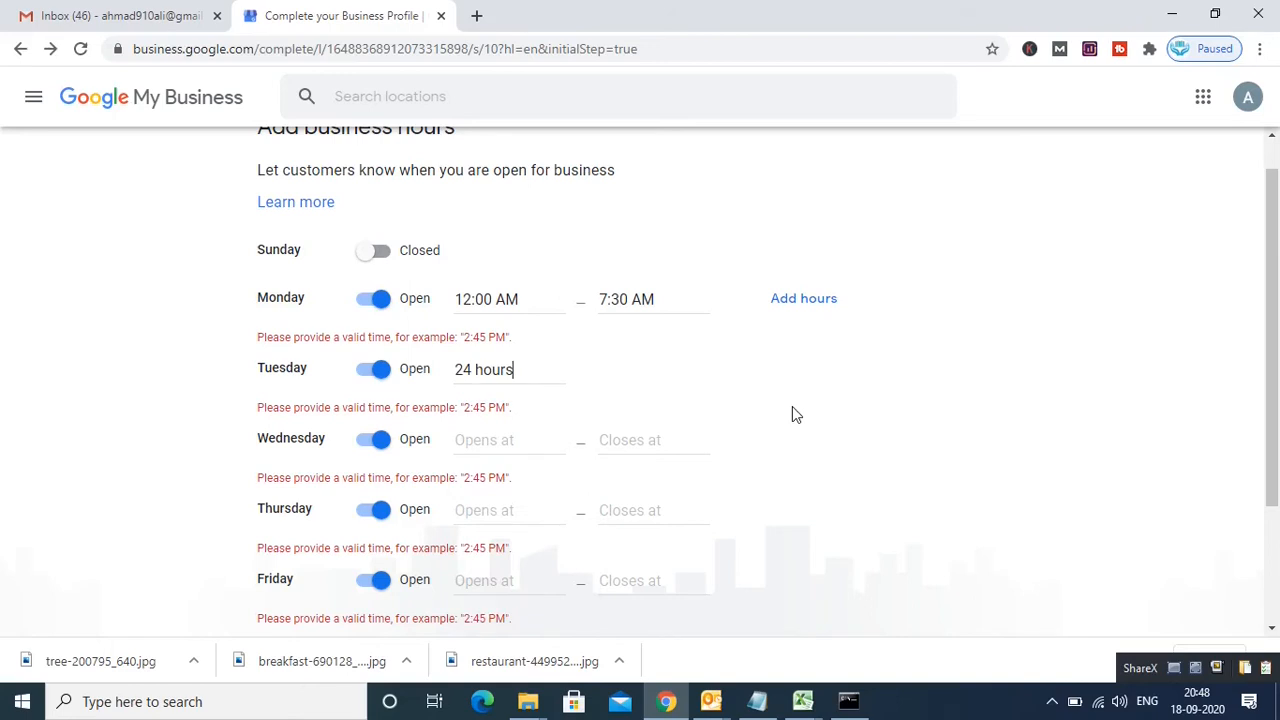
pyautogui.click(494, 445)
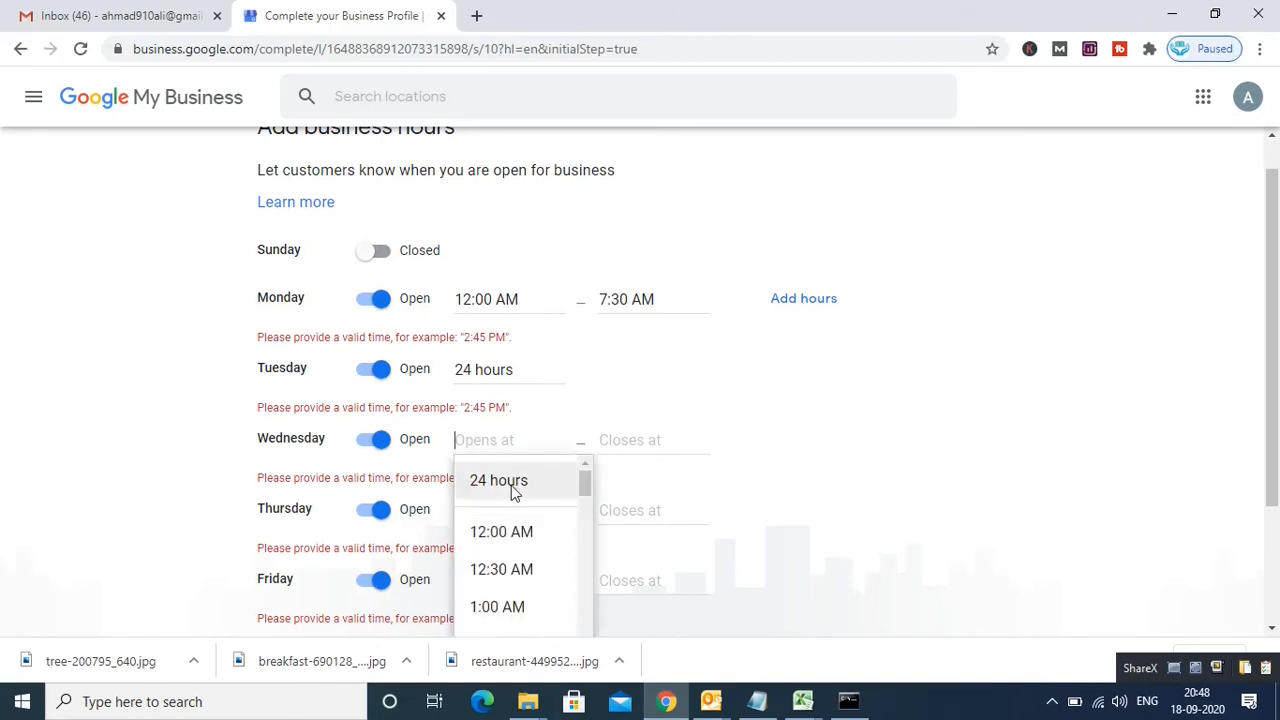
pyautogui.click(511, 484)
pyautogui.moveTo(1274, 395); pyautogui.dragTo(1279, 481)
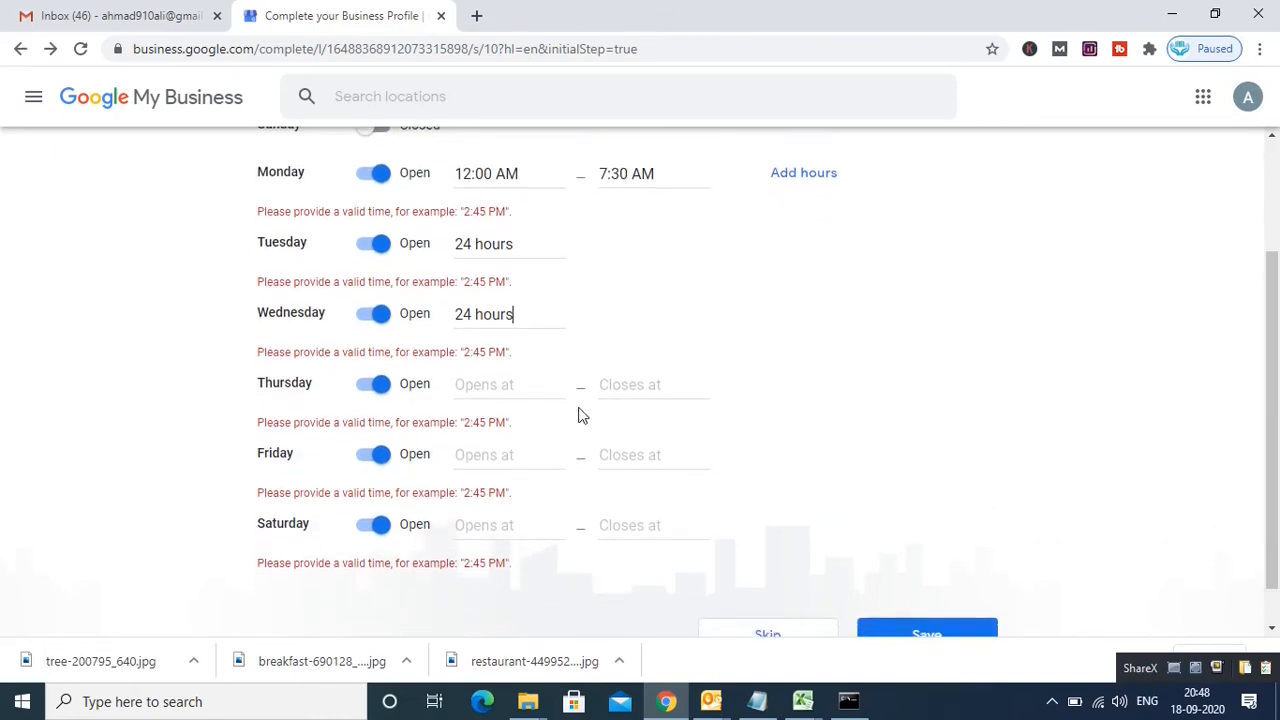
pyautogui.click(497, 384)
pyautogui.click(498, 428)
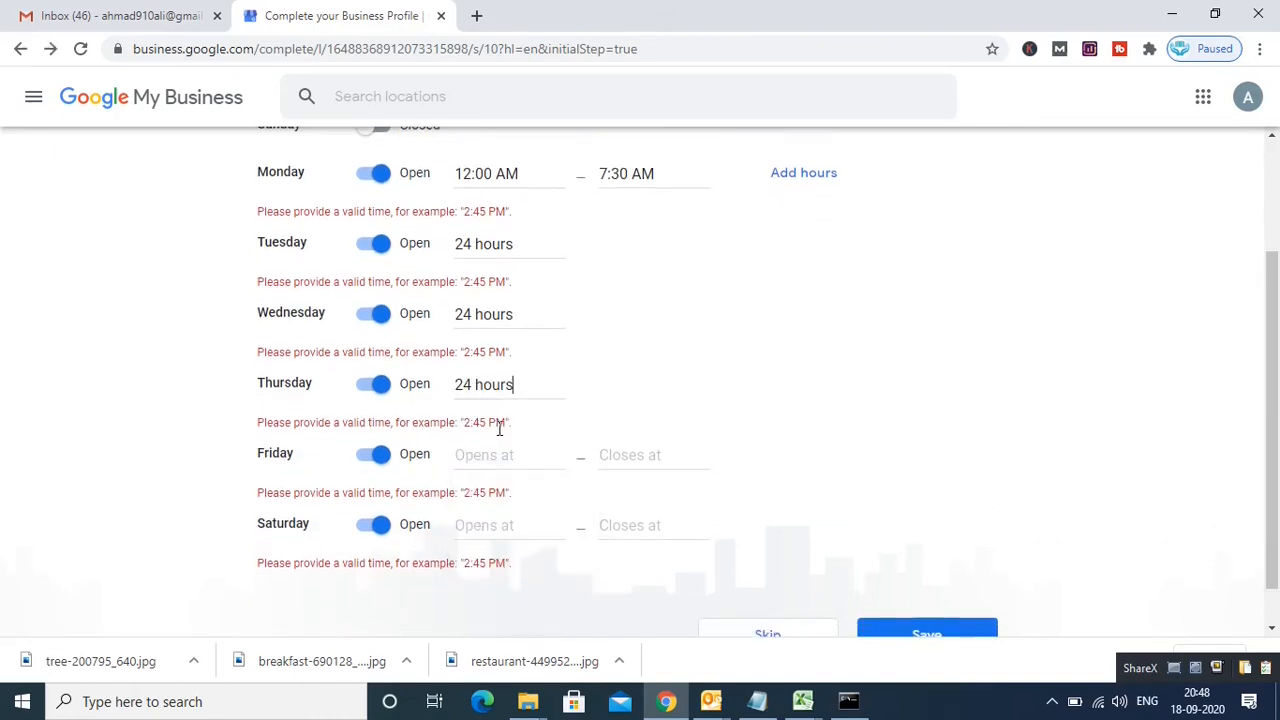
pyautogui.click(508, 458)
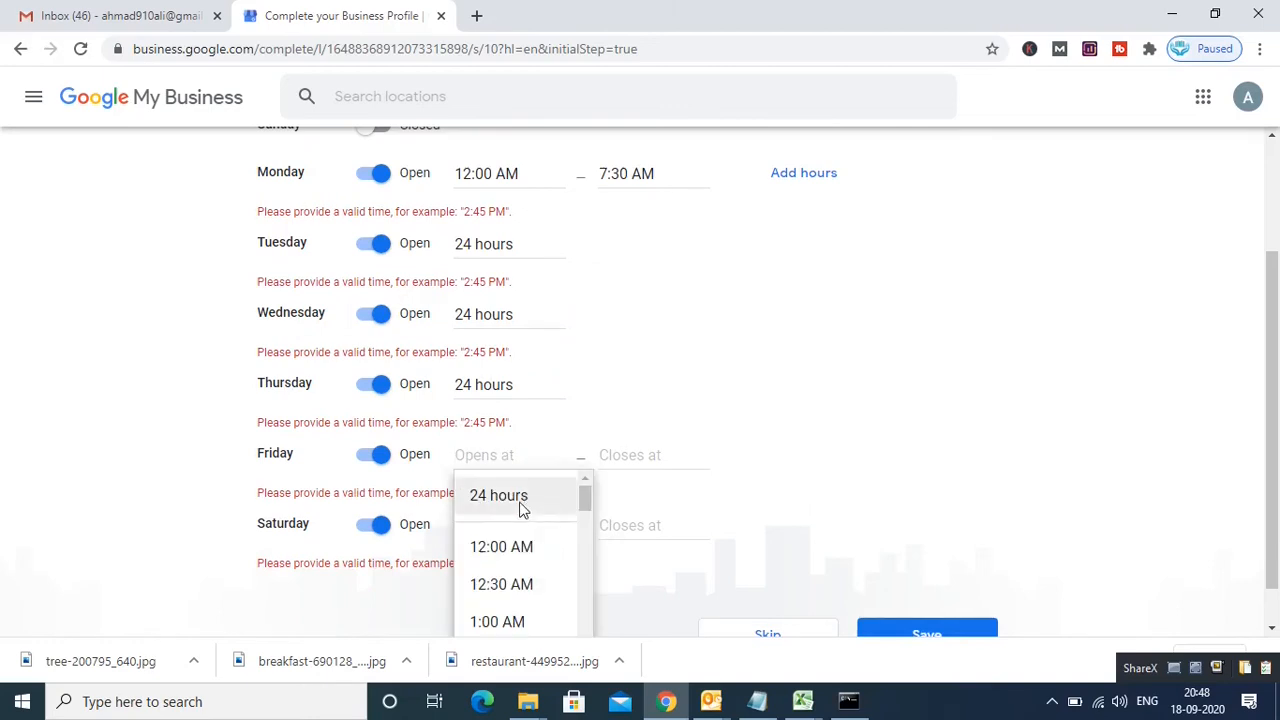
pyautogui.click(521, 497)
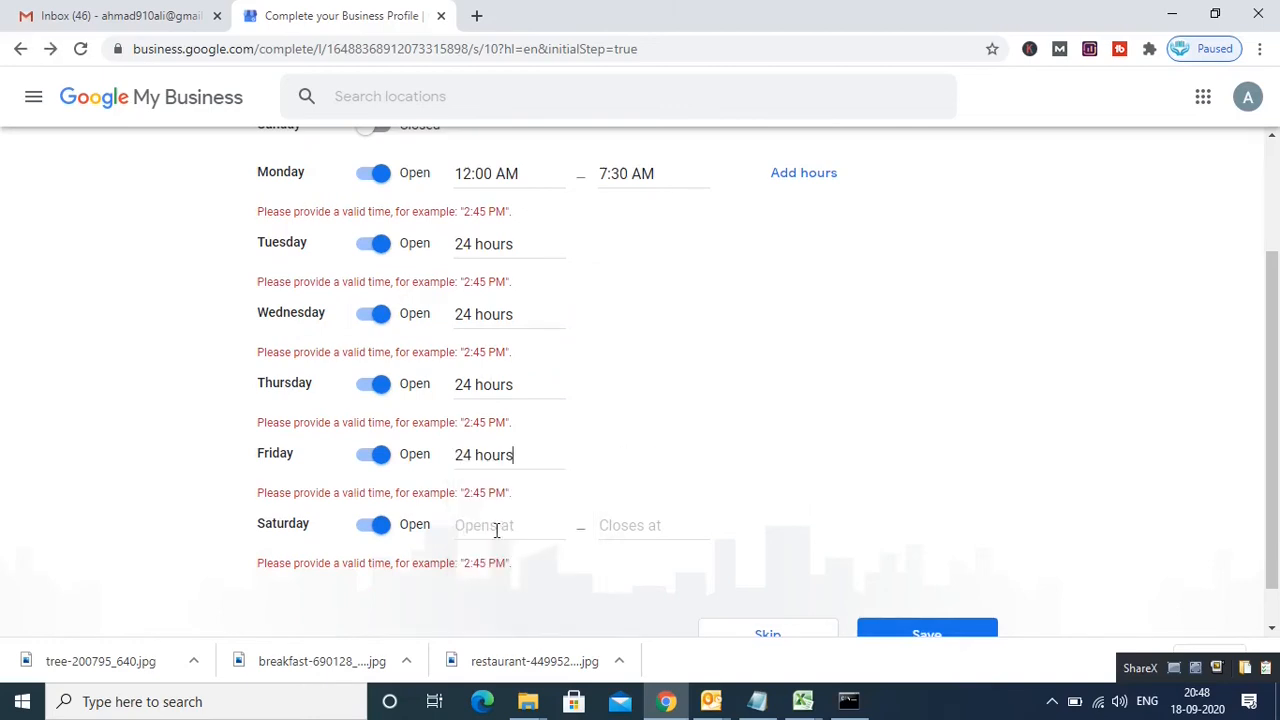
pyautogui.click(494, 527)
pyautogui.click(523, 567)
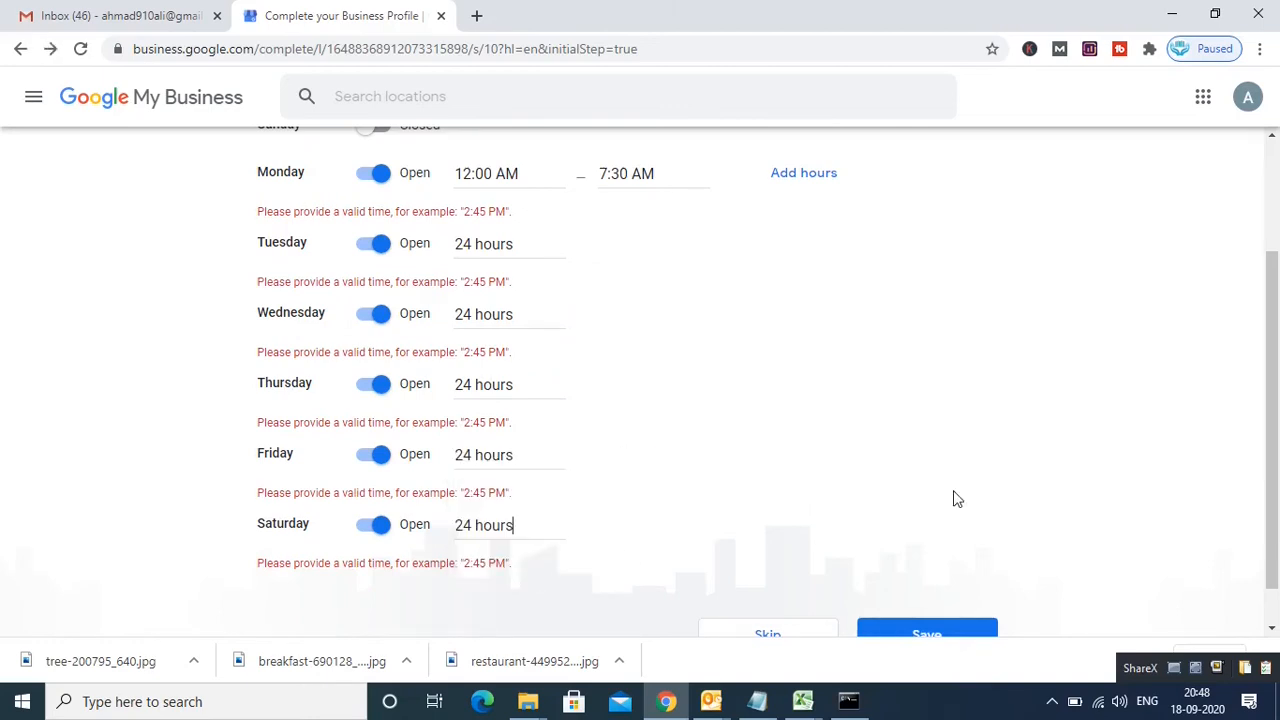
pyautogui.scroll(-2, 1274, 400)
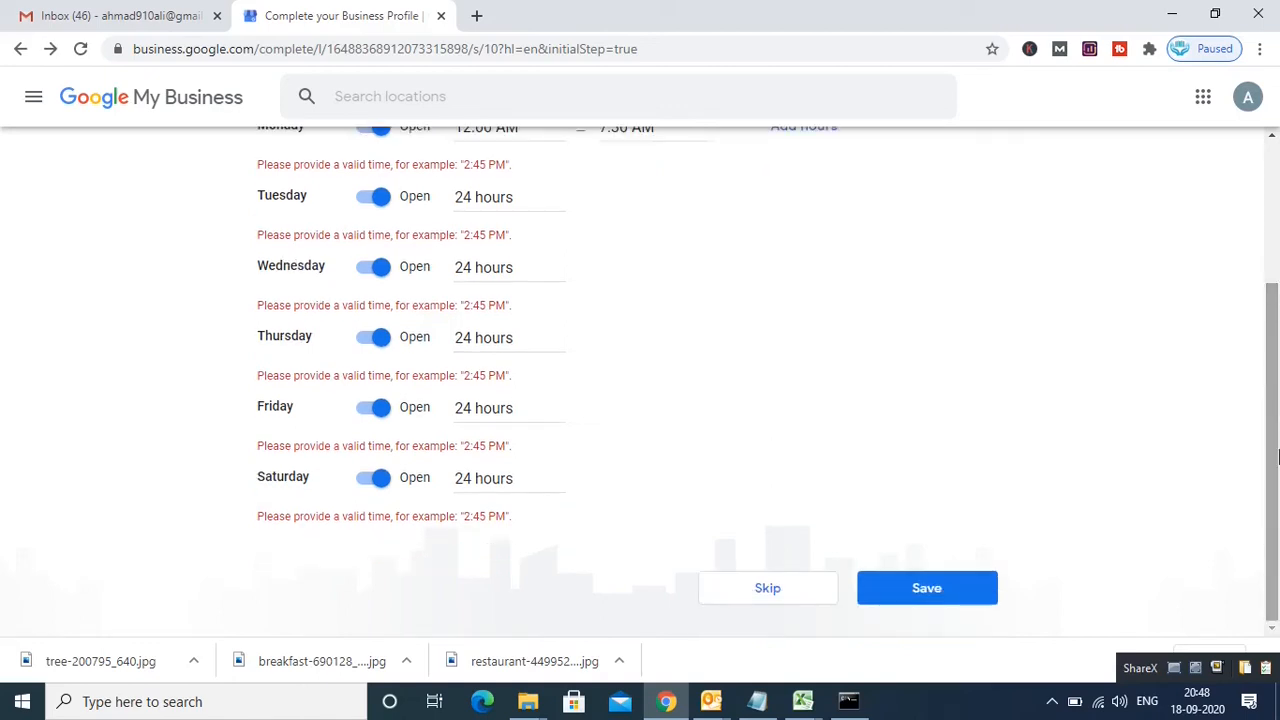
pyautogui.click(927, 603)
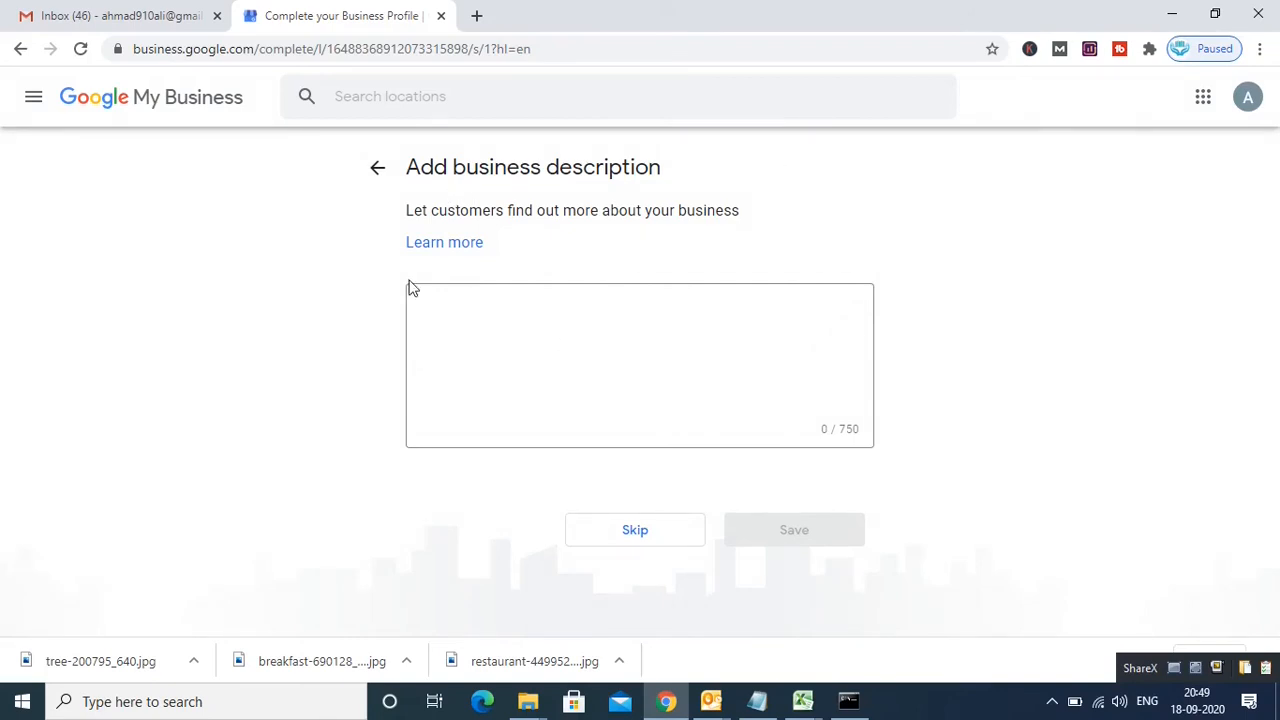
# Step: Leave the business description blank and skip to the menu photos step
pyautogui.click(445, 316)
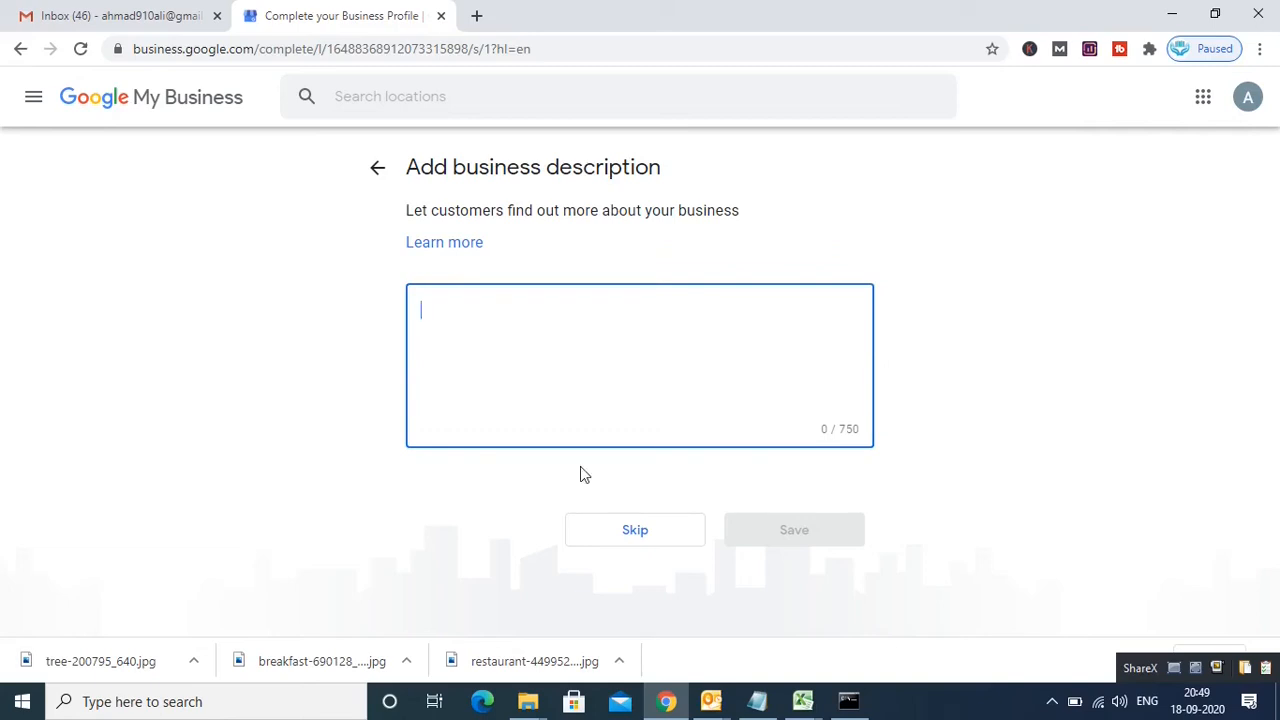
pyautogui.click(638, 531)
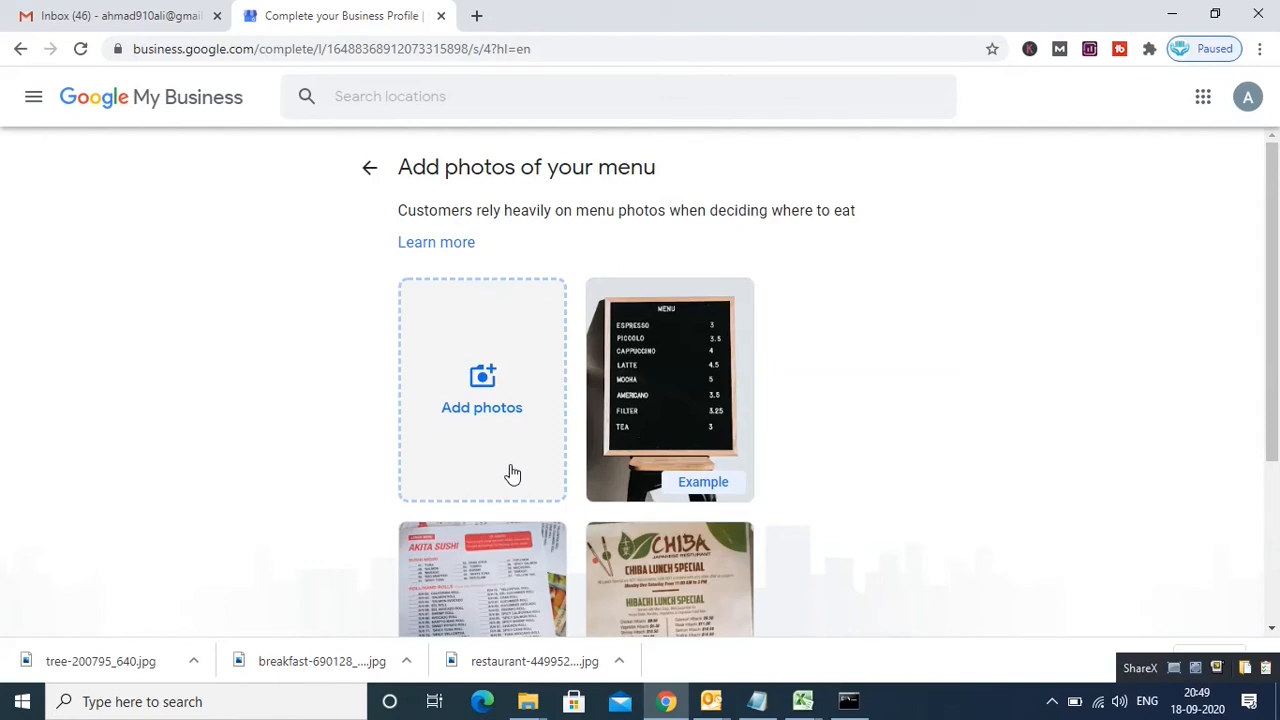
# Step: Upload breakfast-690128_640 from Desktop > New folder (6) as the menu photo
pyautogui.click(483, 414)
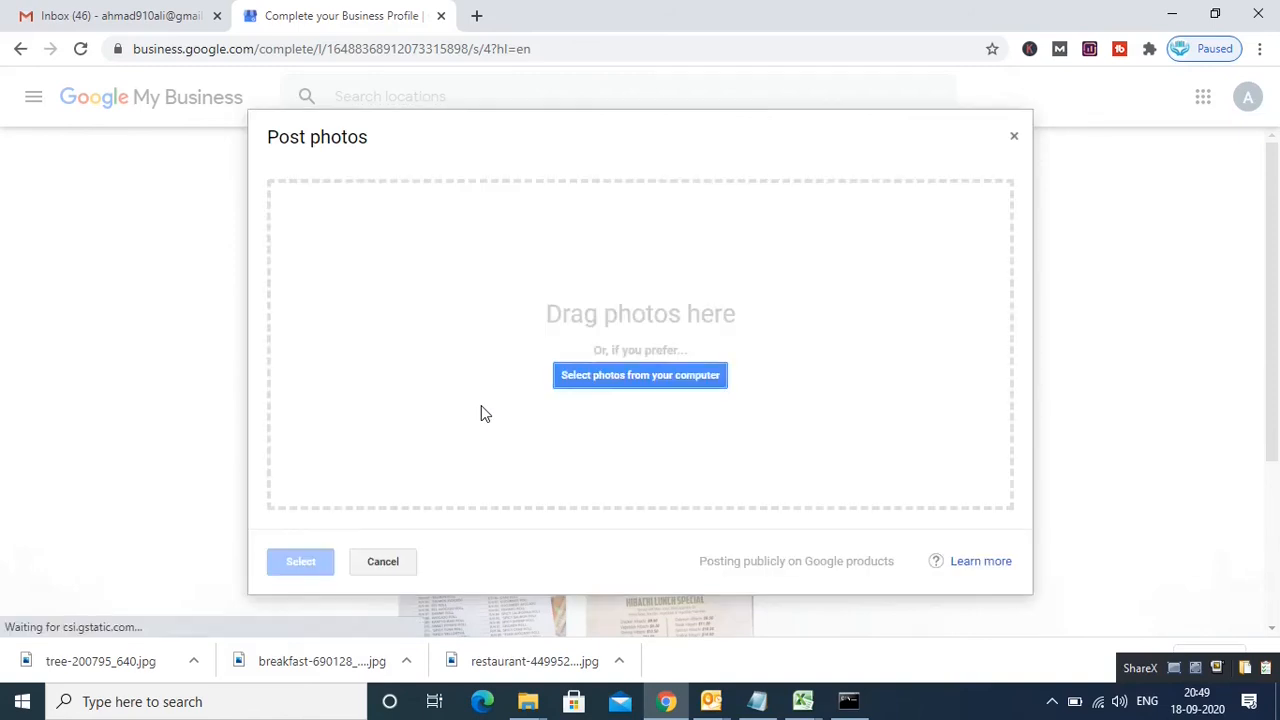
pyautogui.click(673, 376)
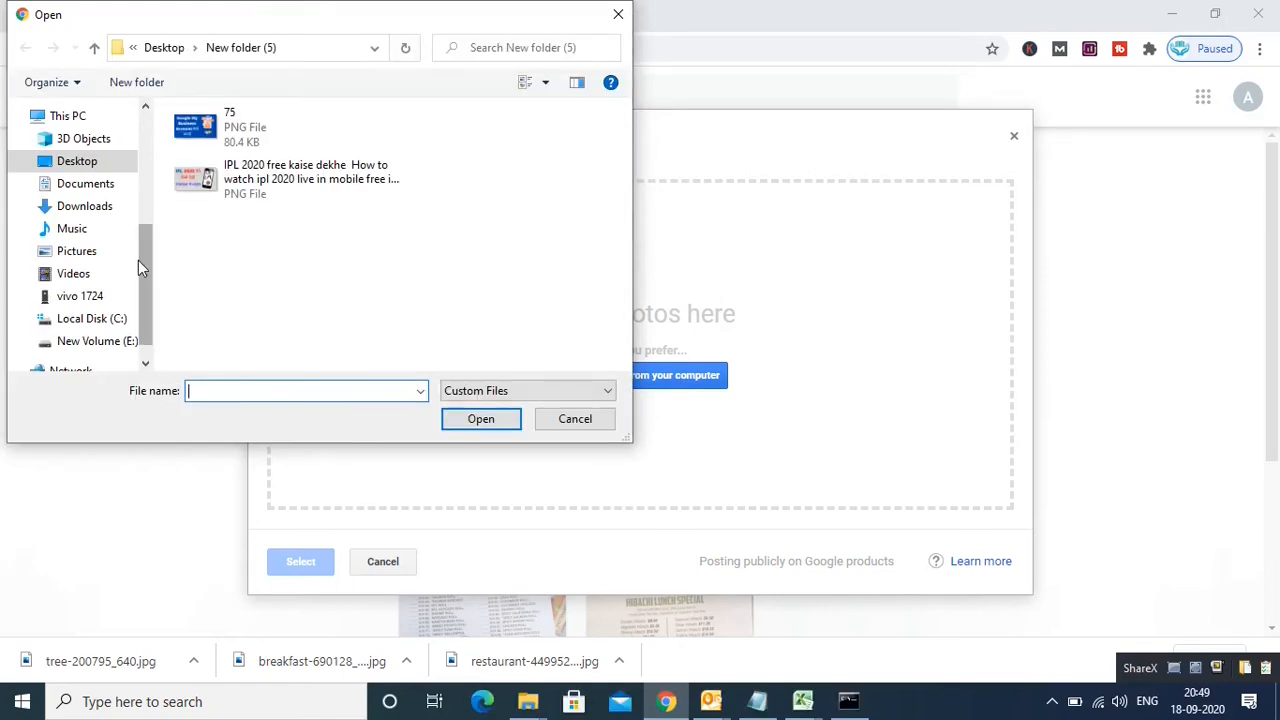
pyautogui.click(104, 341)
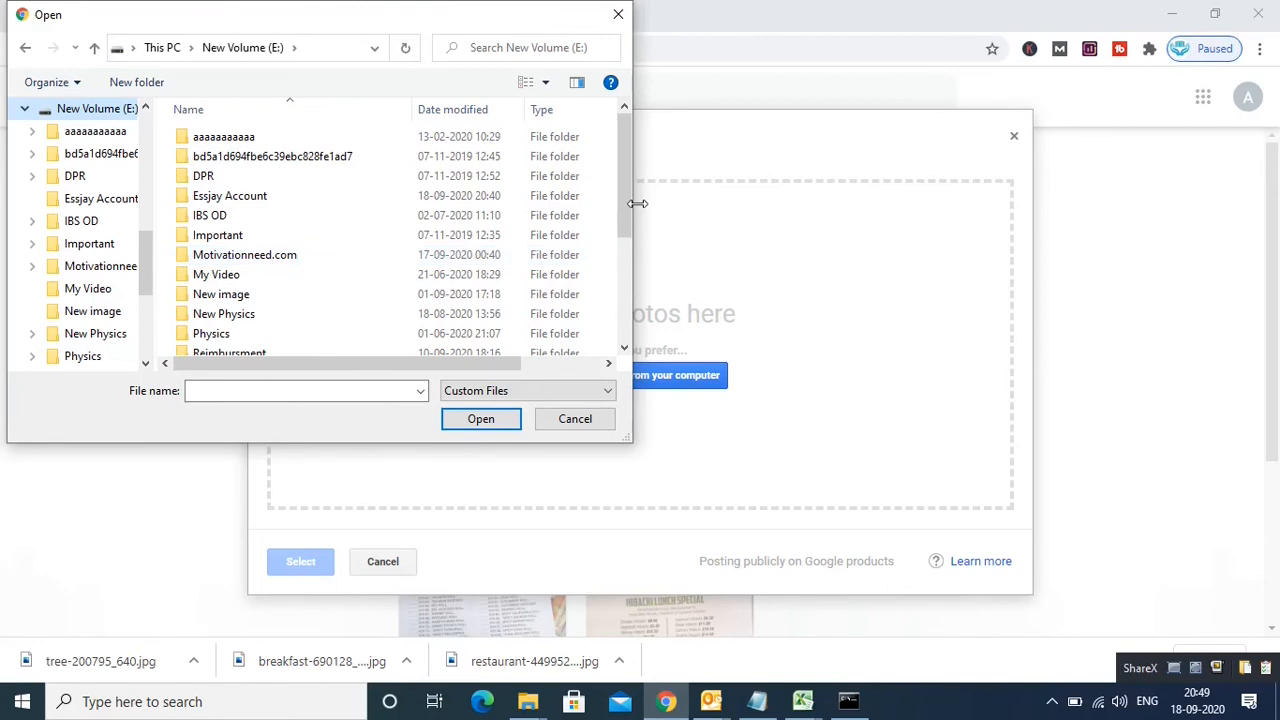
pyautogui.moveTo(627, 218); pyautogui.dragTo(613, 147)
pyautogui.moveTo(147, 263); pyautogui.dragTo(143, 126)
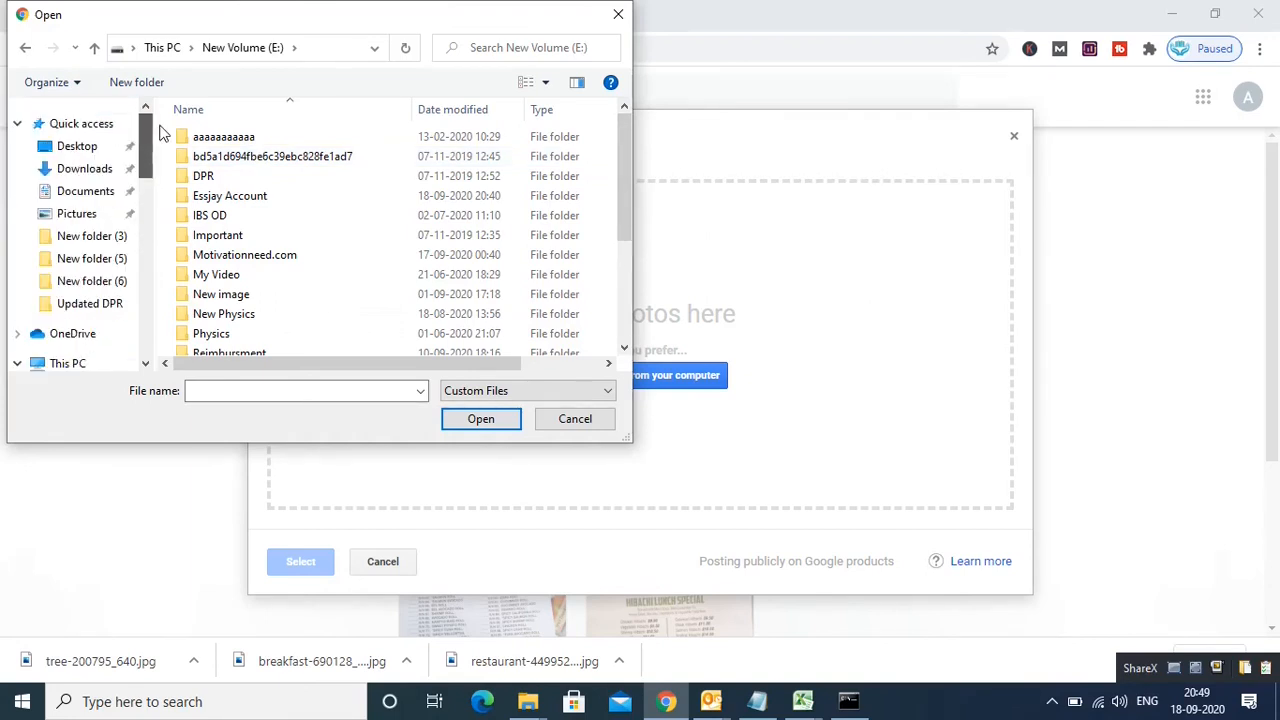
pyautogui.click(85, 146)
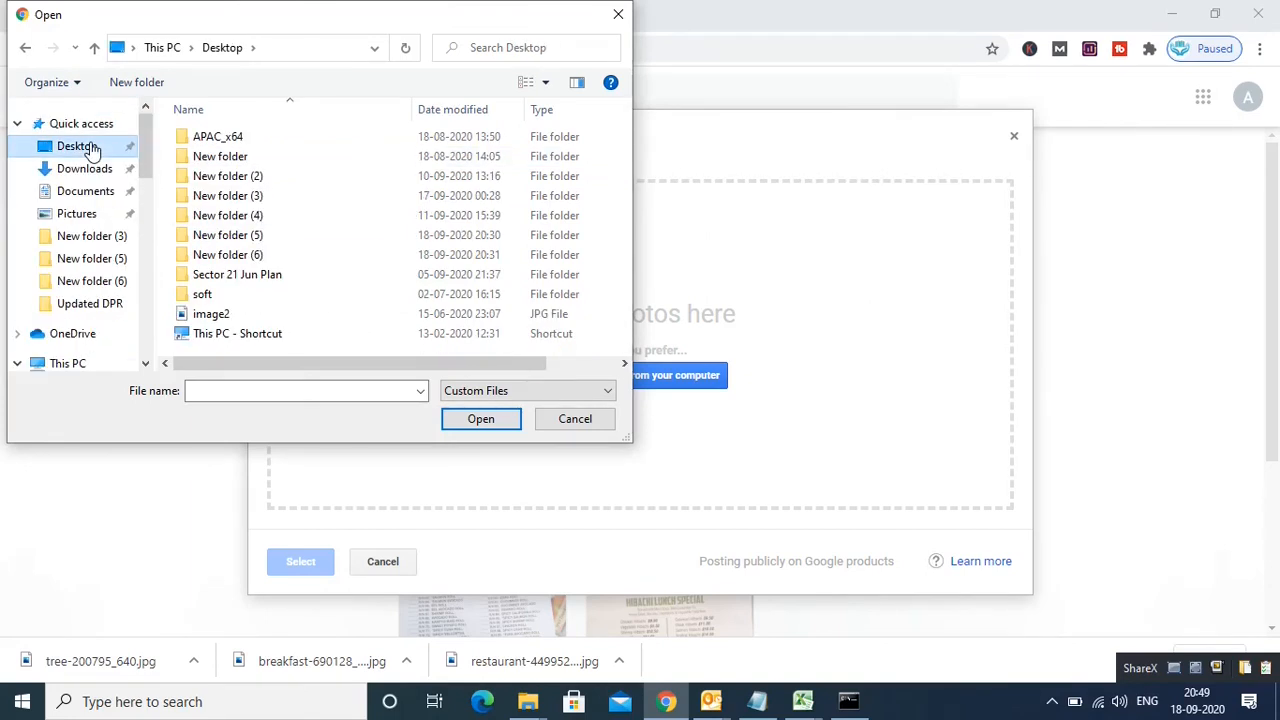
pyautogui.doubleClick(280, 256)
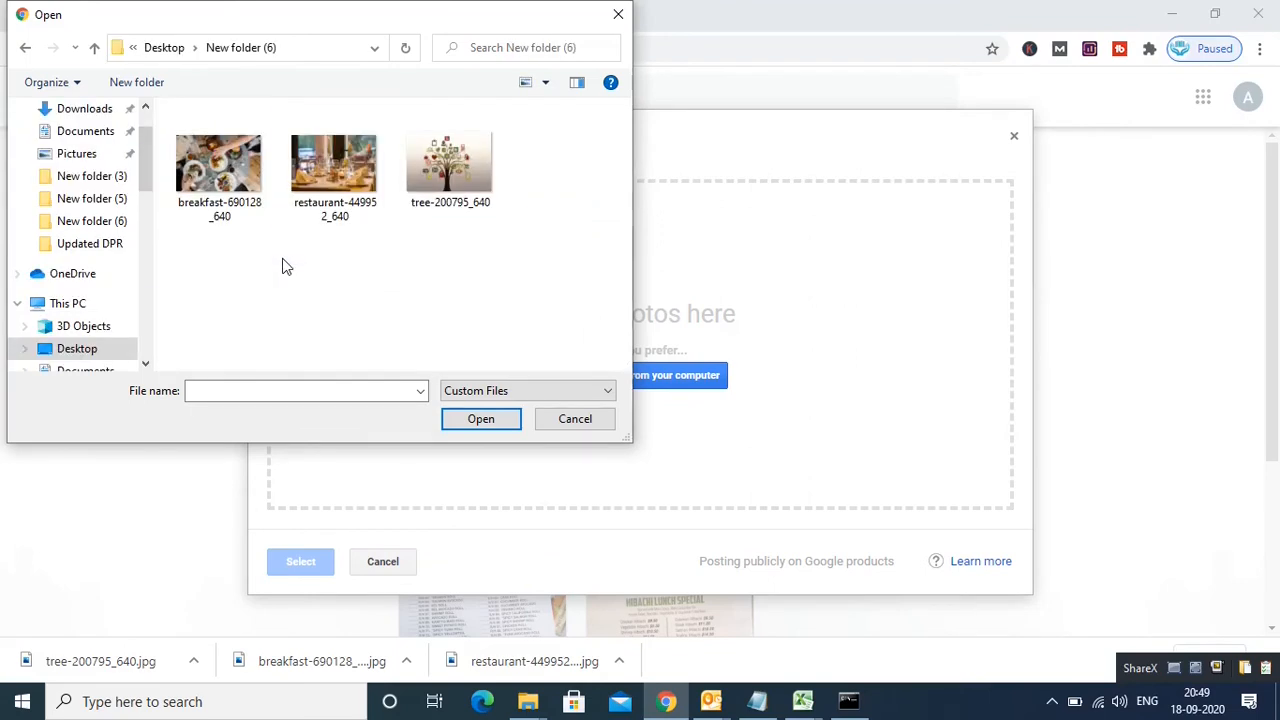
pyautogui.click(237, 204)
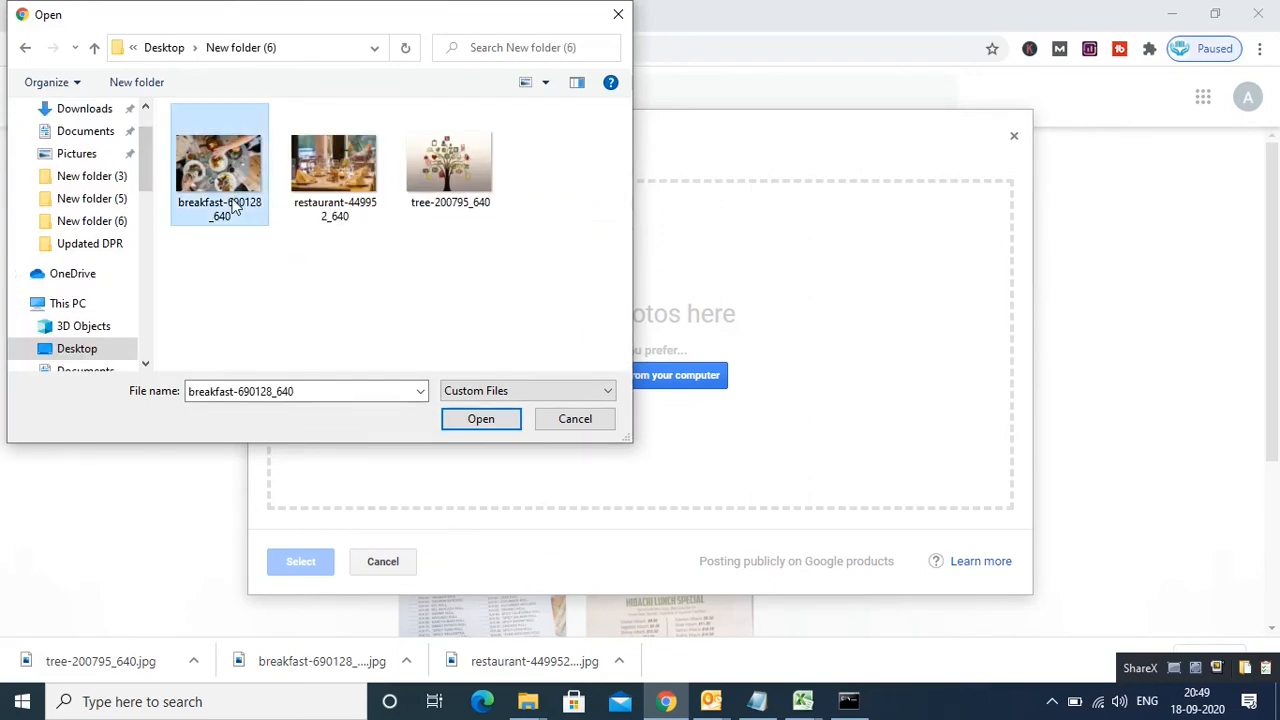
pyautogui.click(481, 419)
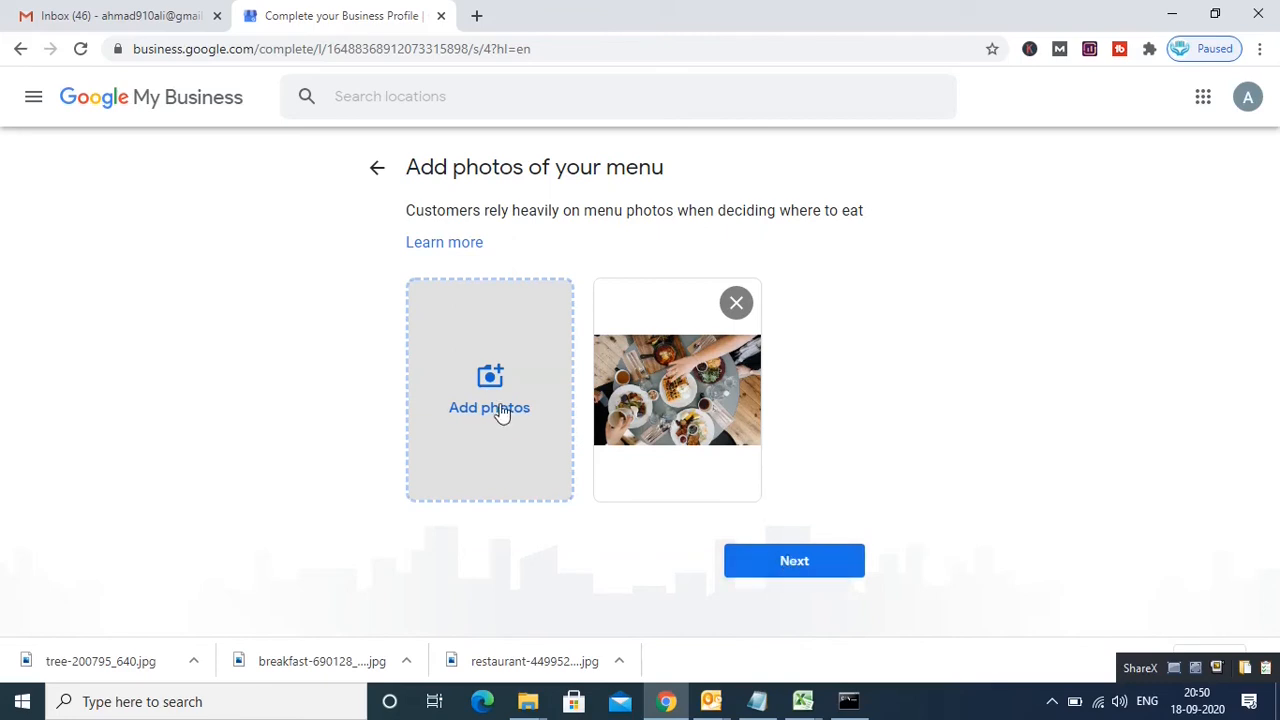
# Step: Move past the menu photo step, skip the dish photos, and continue to the dashboard
pyautogui.click(818, 566)
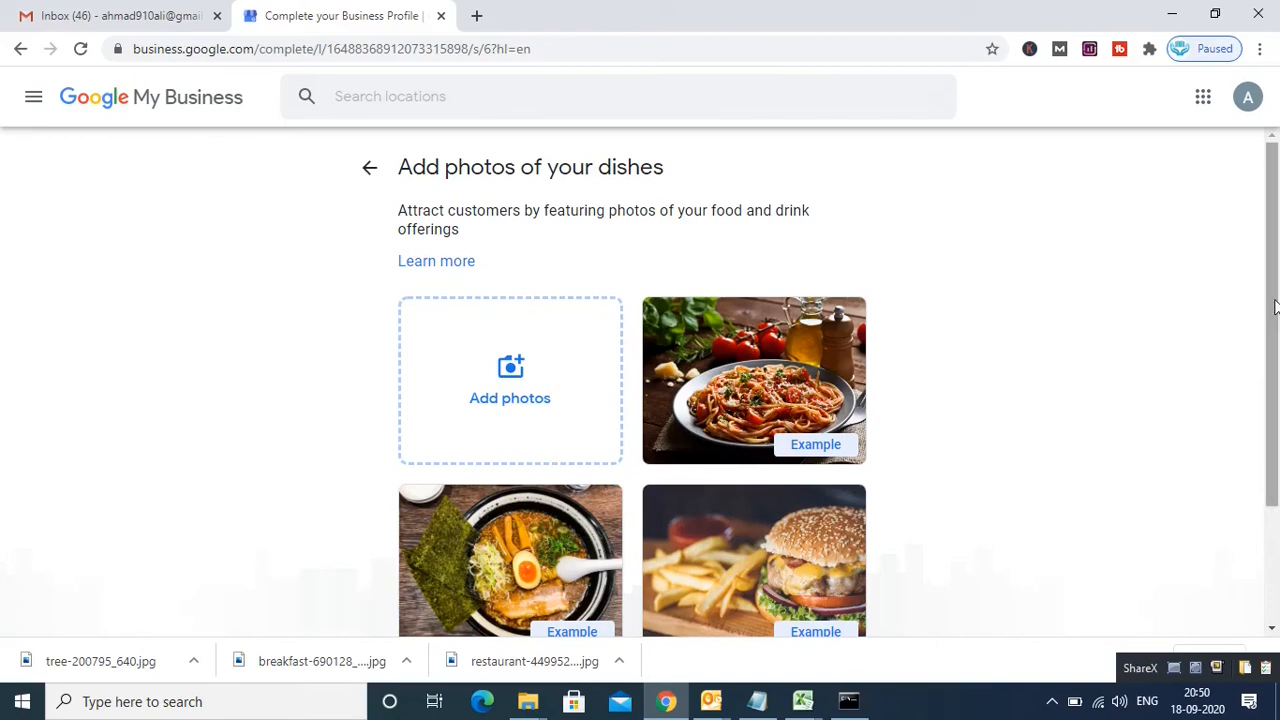
pyautogui.moveTo(1273, 305); pyautogui.dragTo(1276, 421)
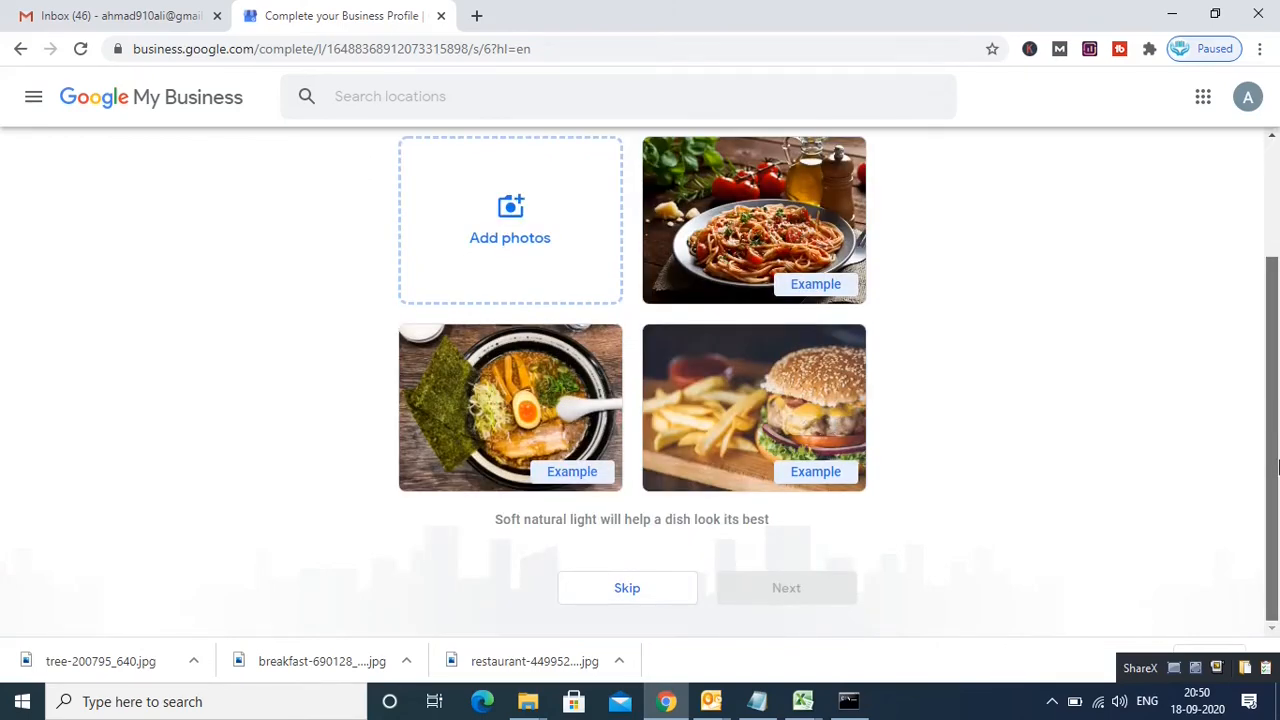
pyautogui.click(625, 598)
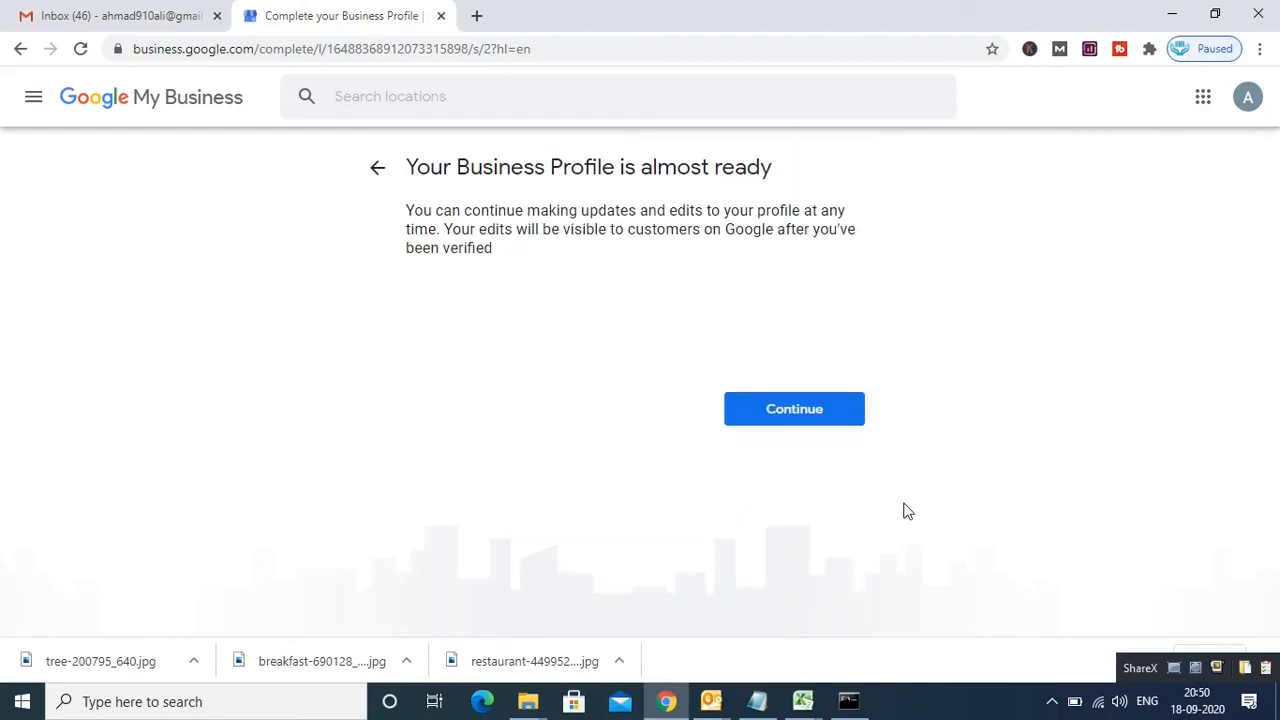
pyautogui.click(780, 414)
pyautogui.click(792, 412)
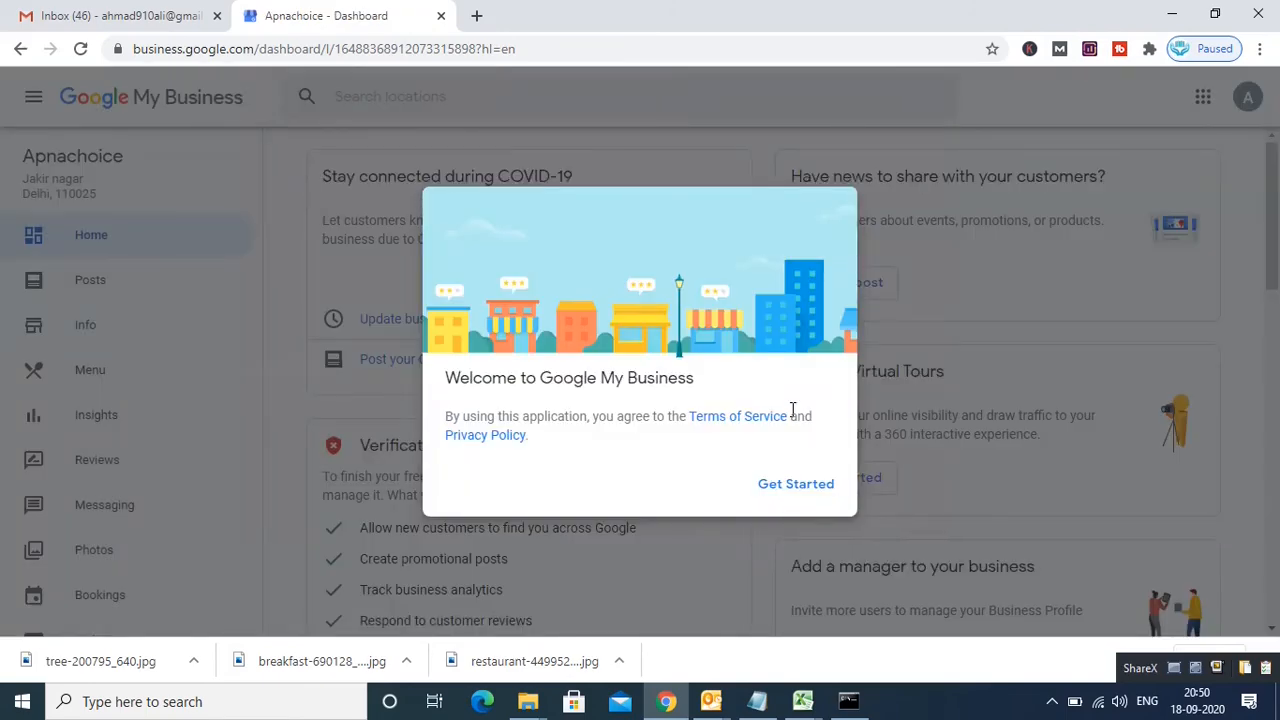
# Step: Dismiss the welcome dialog with Get Started and look over the Apnachoice Home dashboard
pyautogui.click(793, 487)
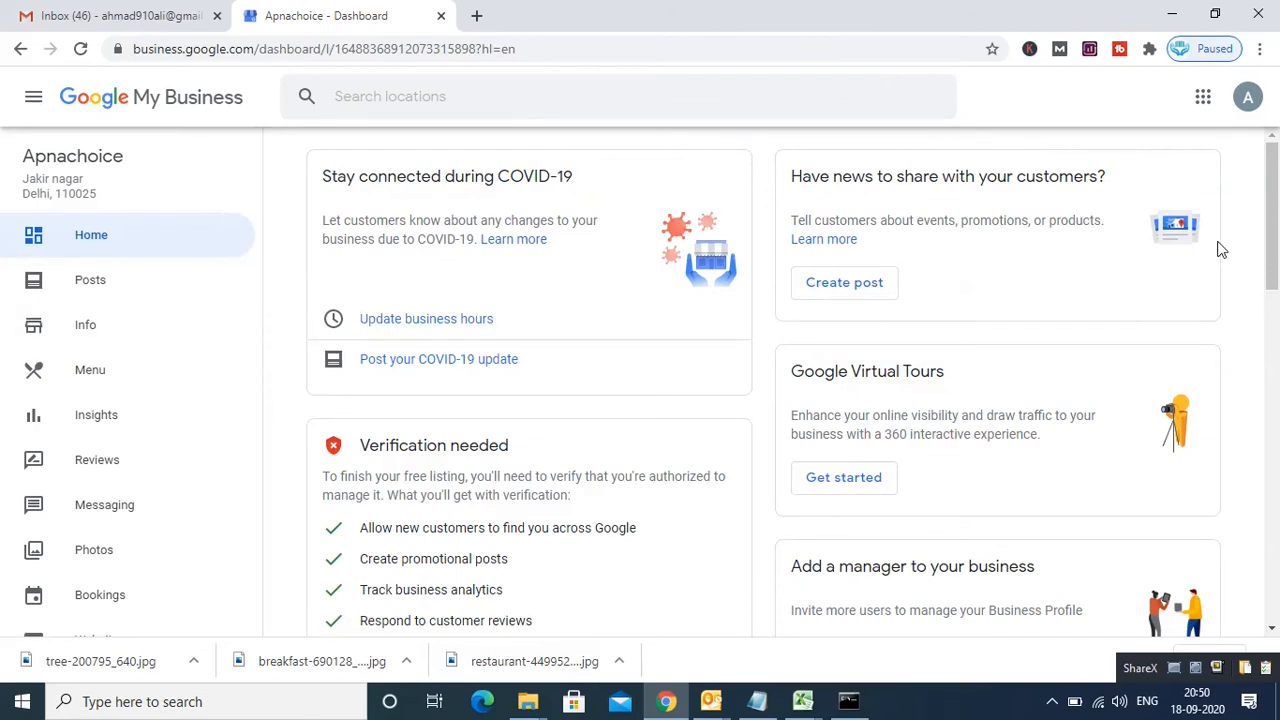
pyautogui.moveTo(1274, 232); pyautogui.dragTo(1276, 312)
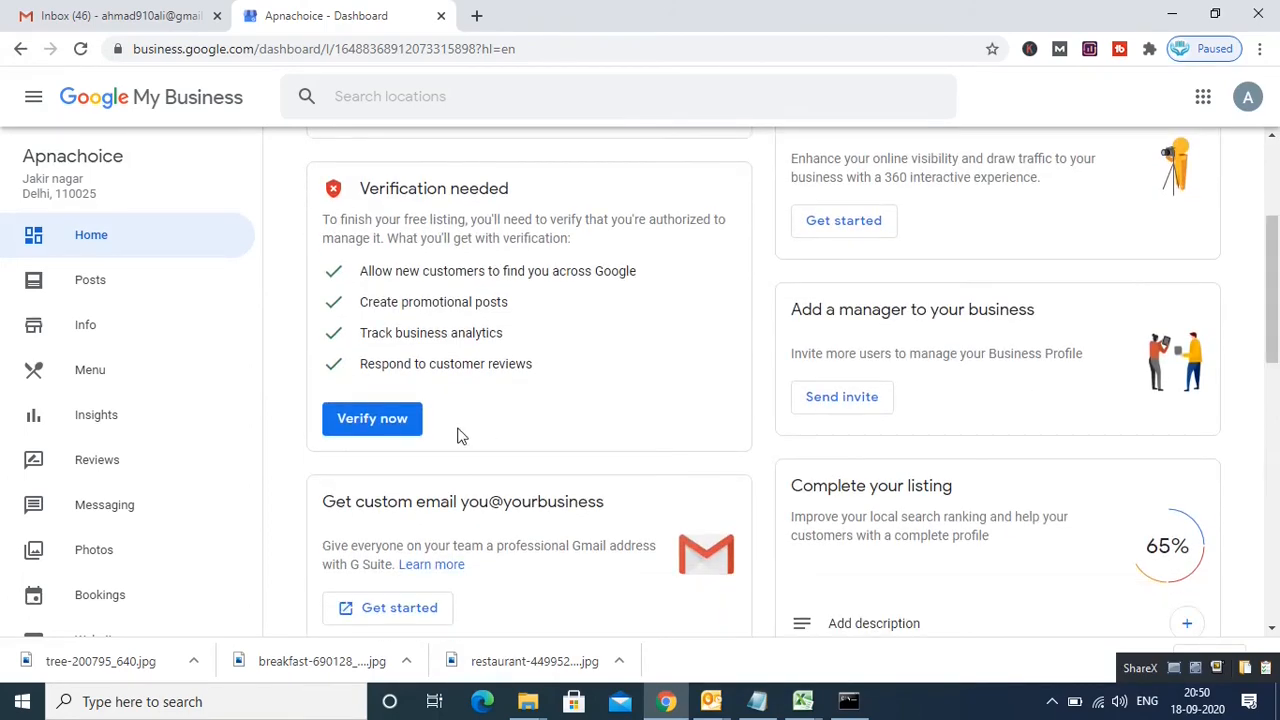
pyautogui.scroll(3, 829, 414)
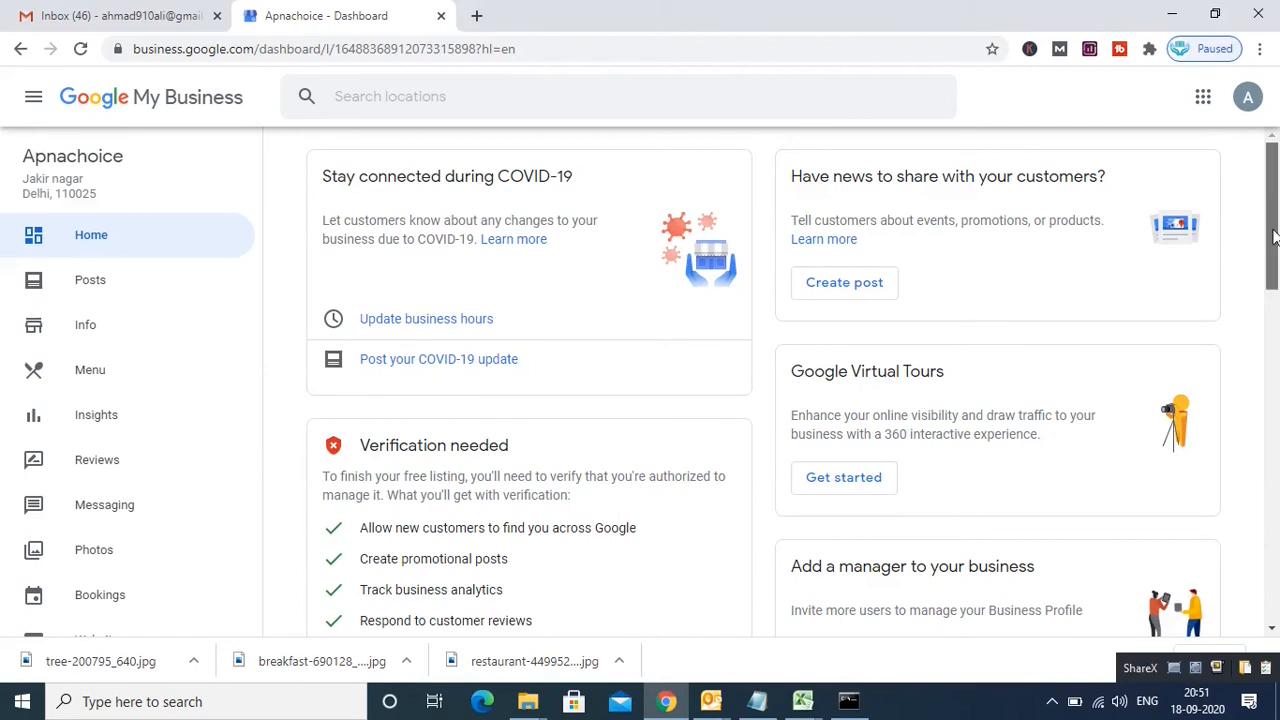
pyautogui.moveTo(1277, 260); pyautogui.dragTo(1277, 302)
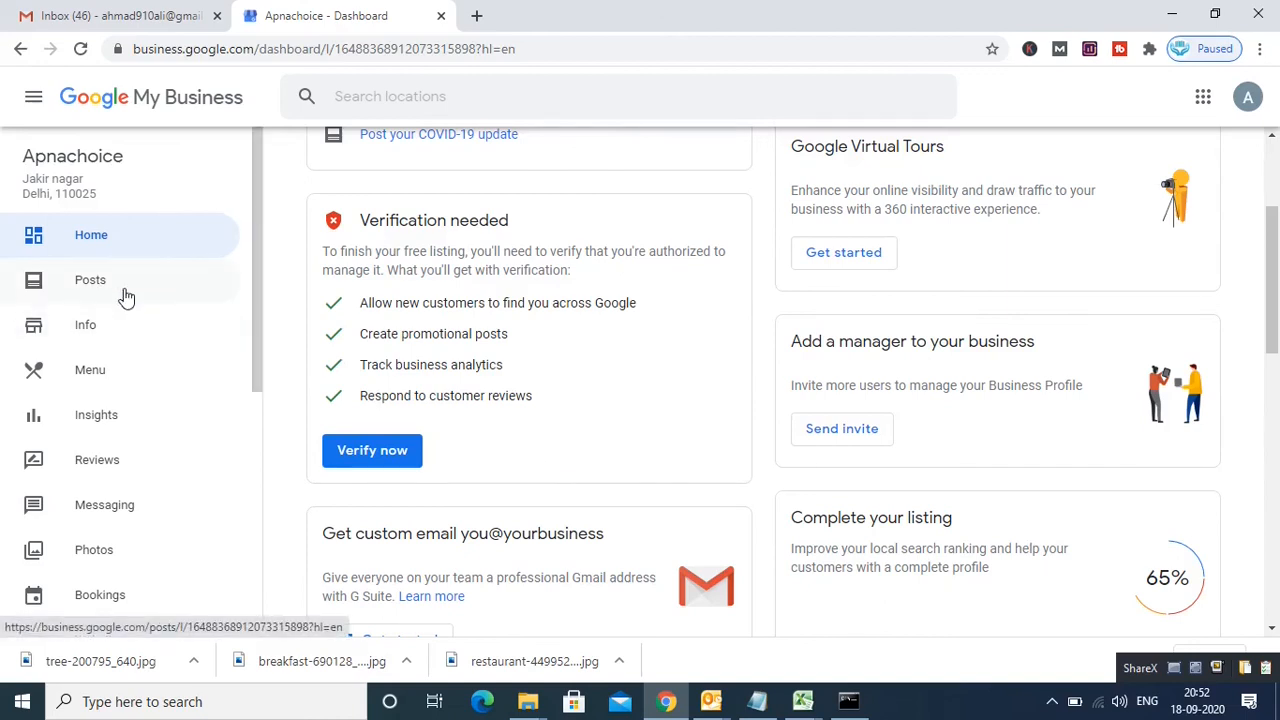
# Step: Look through Apnachoice's Info details, then switch to the listing's Reviews page
pyautogui.click(86, 330)
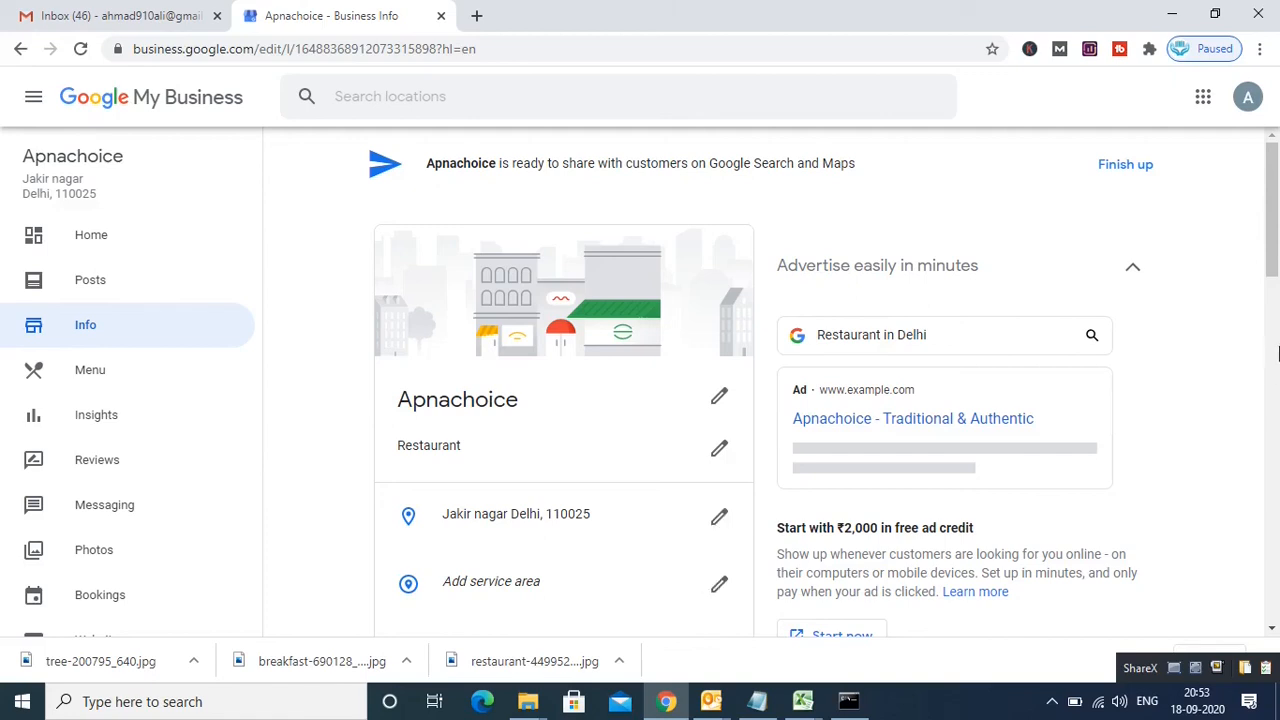
pyautogui.moveTo(1273, 265); pyautogui.dragTo(1273, 440)
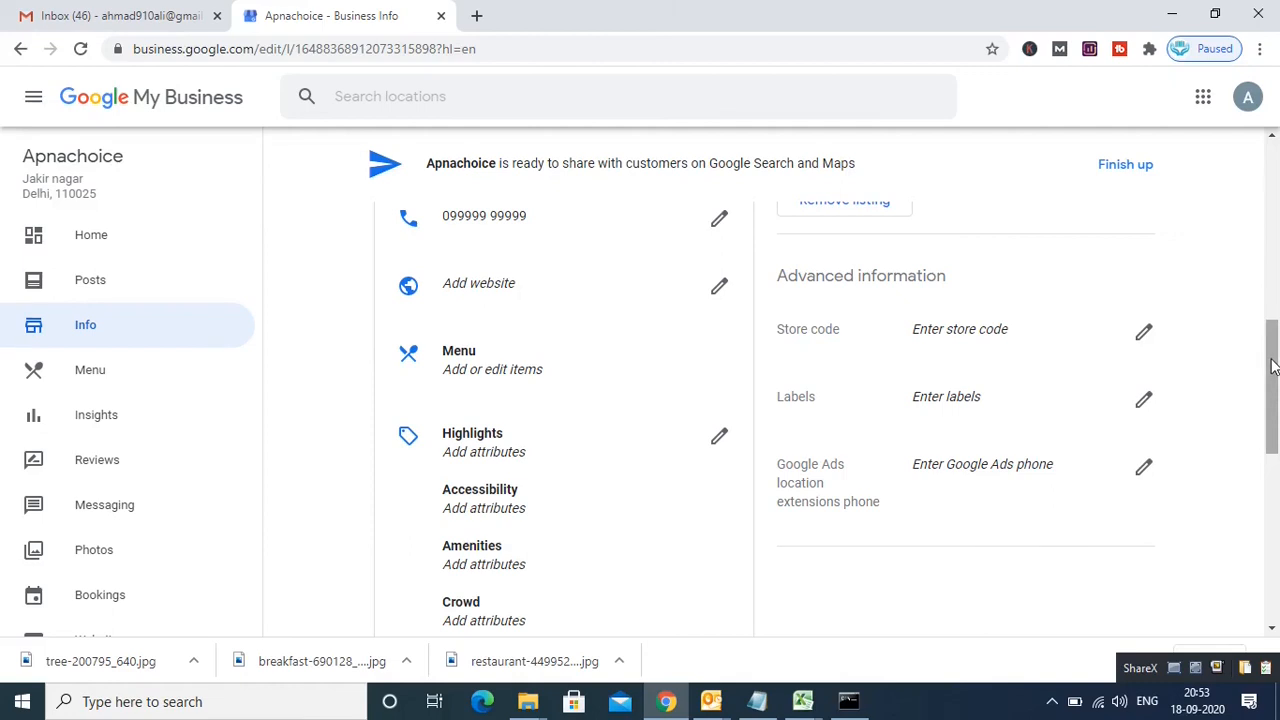
pyautogui.moveTo(1274, 362); pyautogui.dragTo(1274, 535)
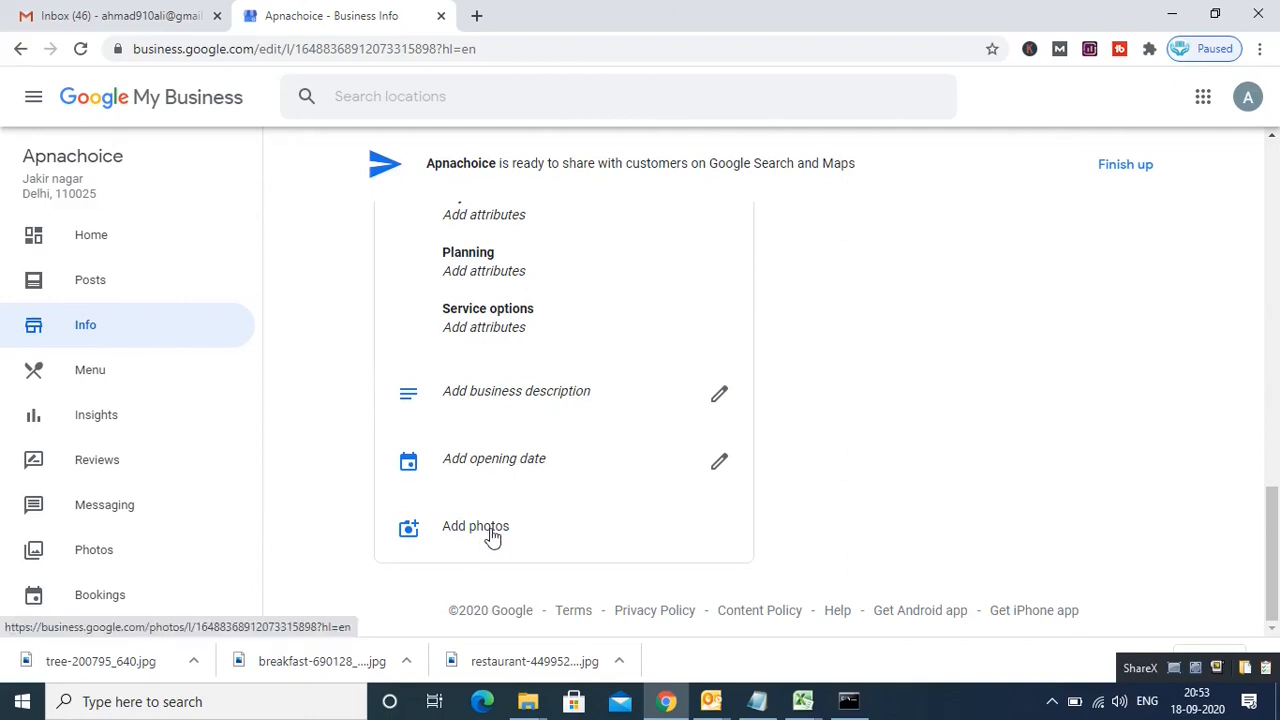
pyautogui.click(92, 464)
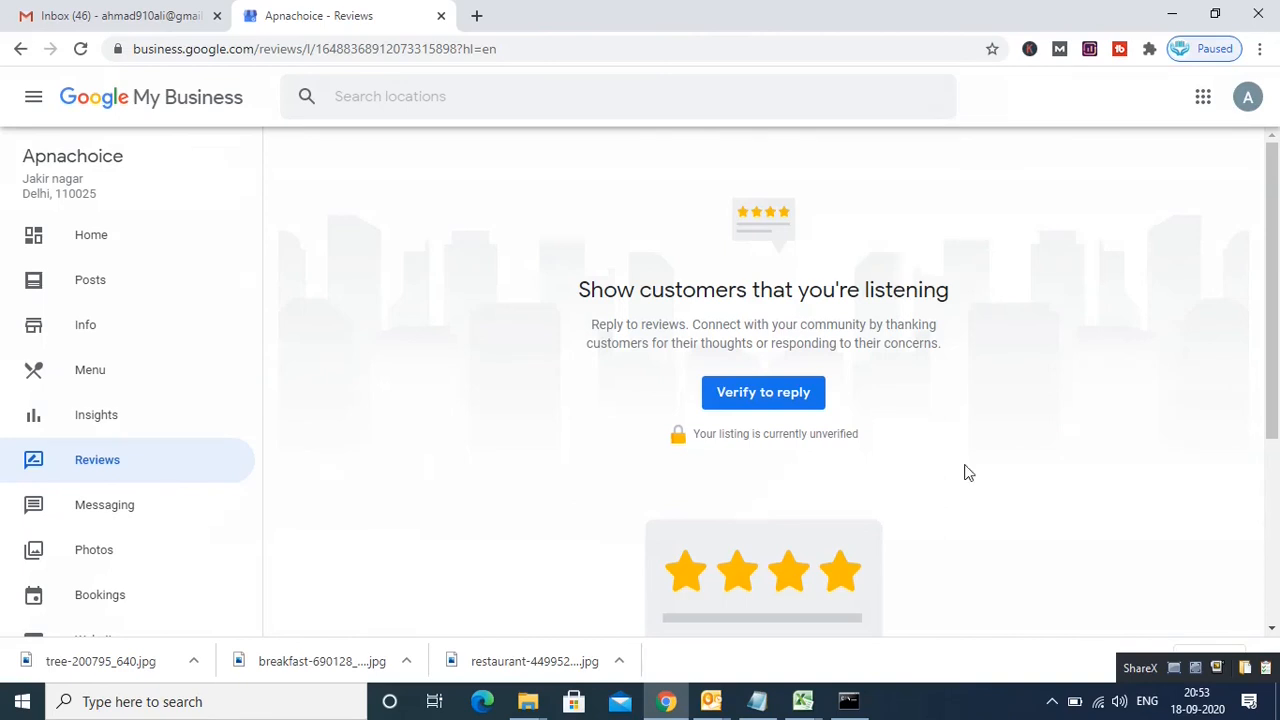
# Step: Go back to the Apnachoice Home dashboard from Reviews and scroll through it
pyautogui.moveTo(1273, 366)
pyautogui.mouseDown()
pyautogui.moveTo(1276, 456)
pyautogui.moveTo(1276, 363)
pyautogui.mouseUp()
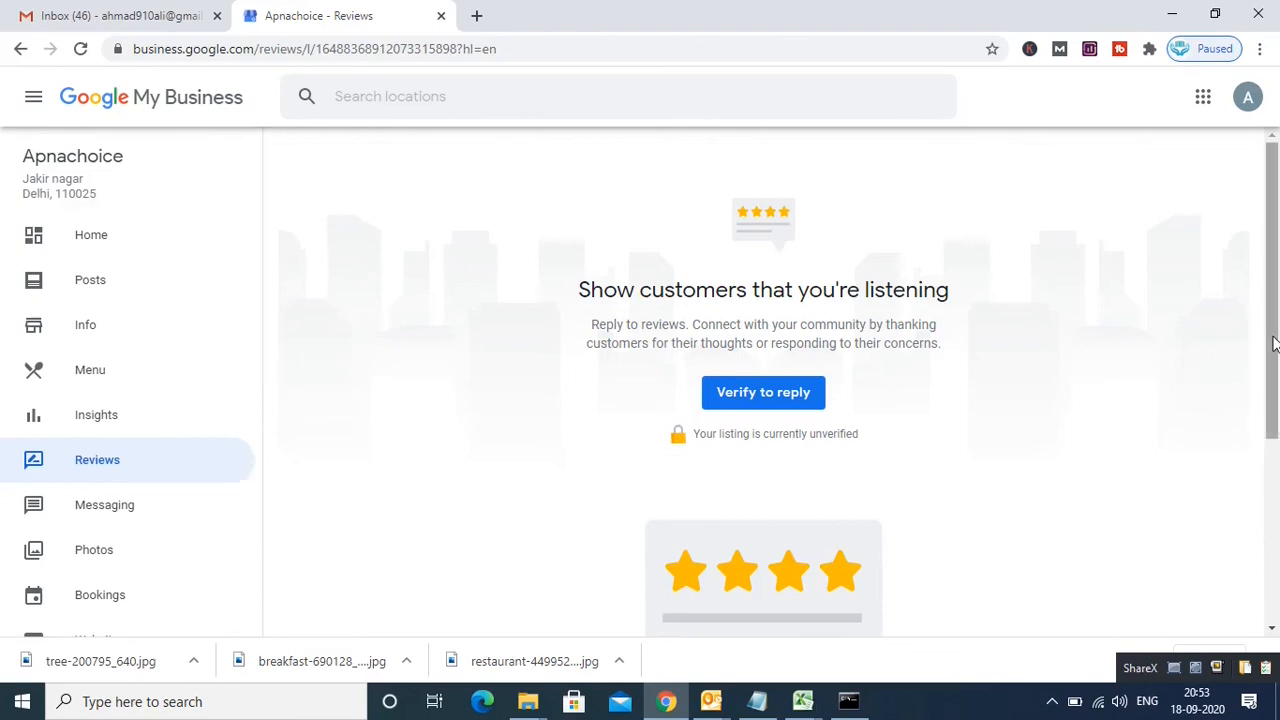
pyautogui.moveTo(1276, 347); pyautogui.dragTo(1275, 262)
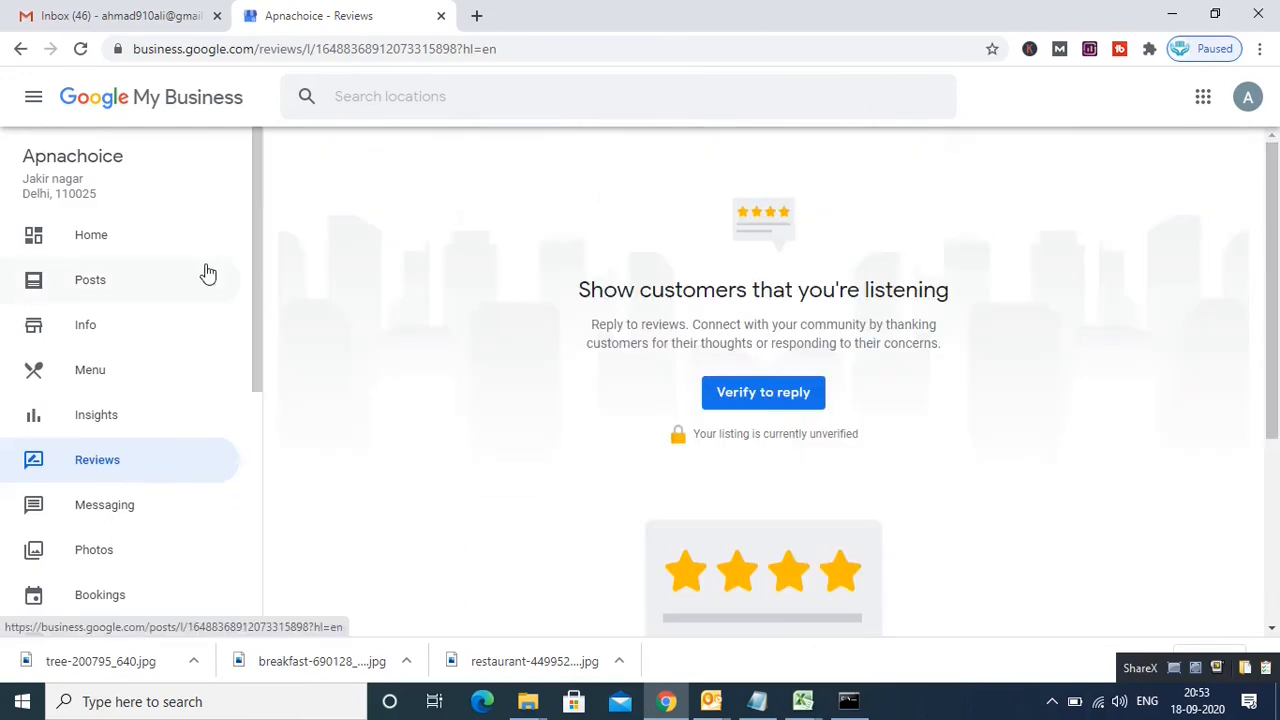
pyautogui.click(90, 240)
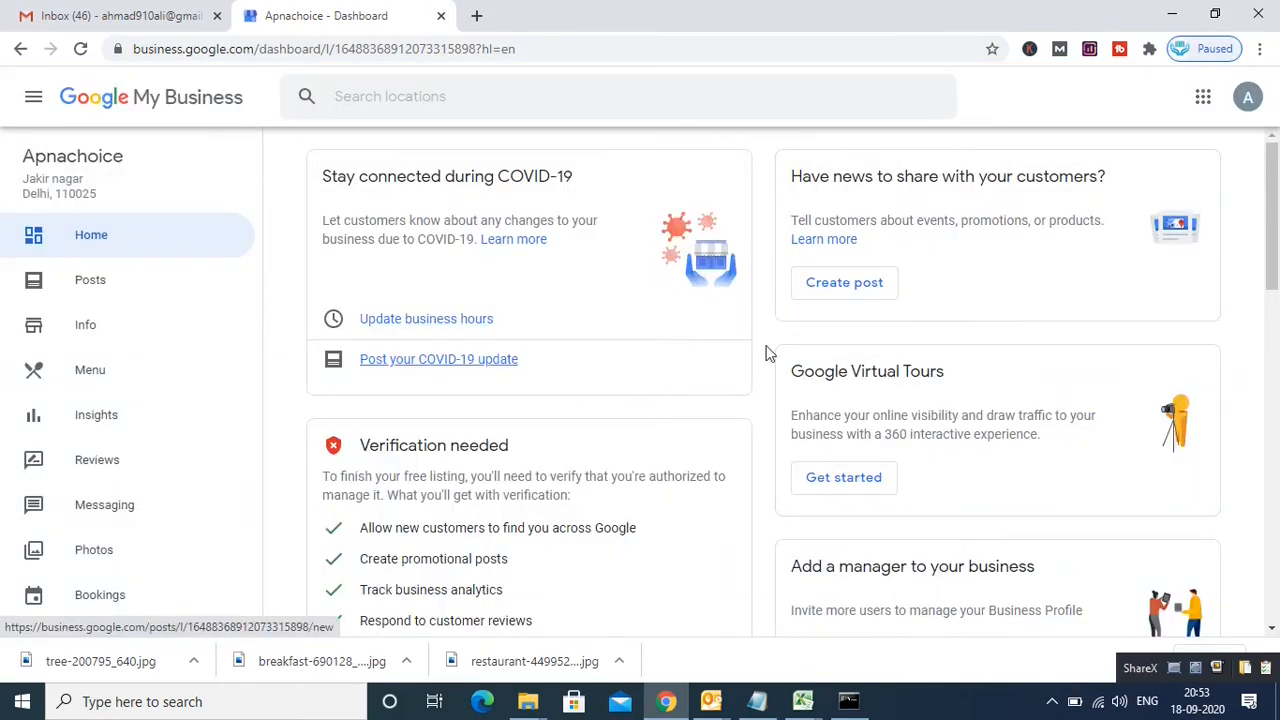
pyautogui.moveTo(1275, 275)
pyautogui.mouseDown()
pyautogui.moveTo(1275, 565)
pyautogui.moveTo(1275, 258)
pyautogui.mouseUp()
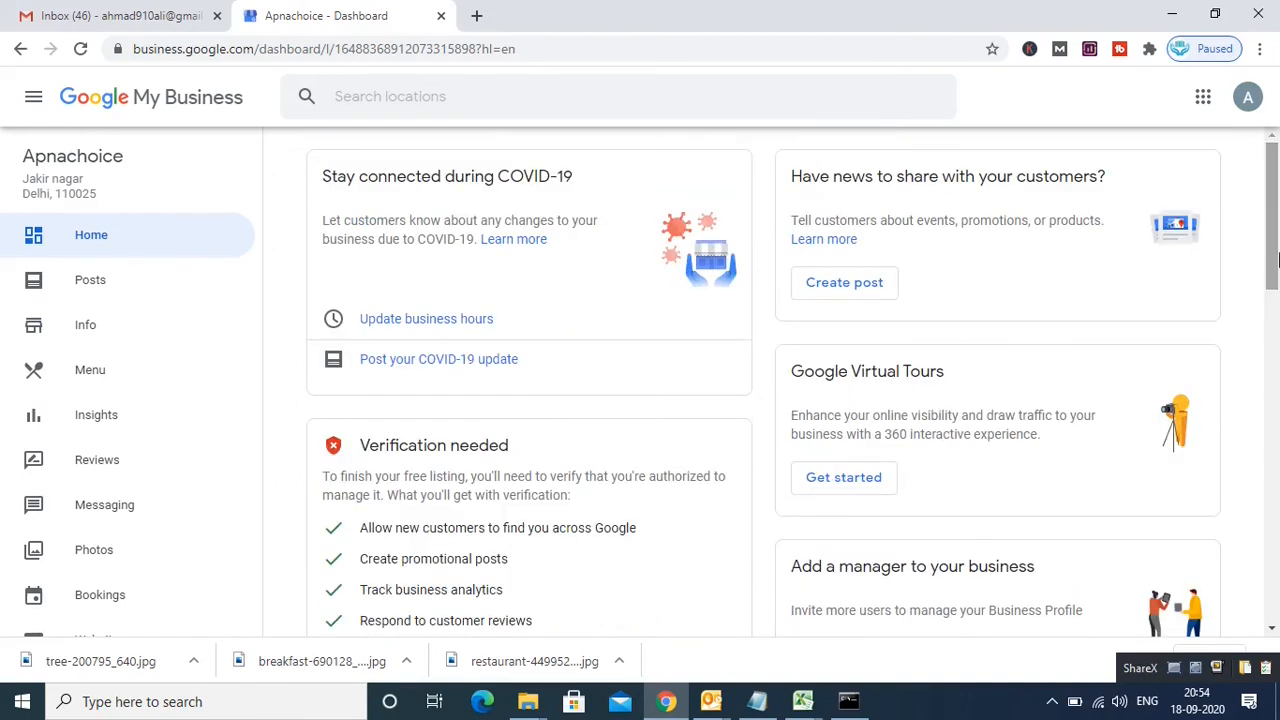